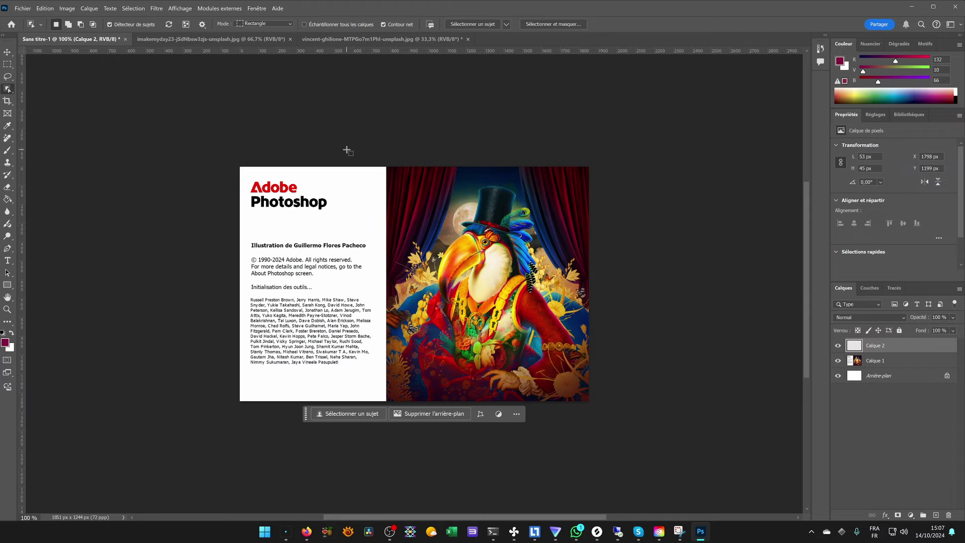
Switch to the glass vial photo and select the vial with Select Subject using detailed cloud results
left_click(339, 39)
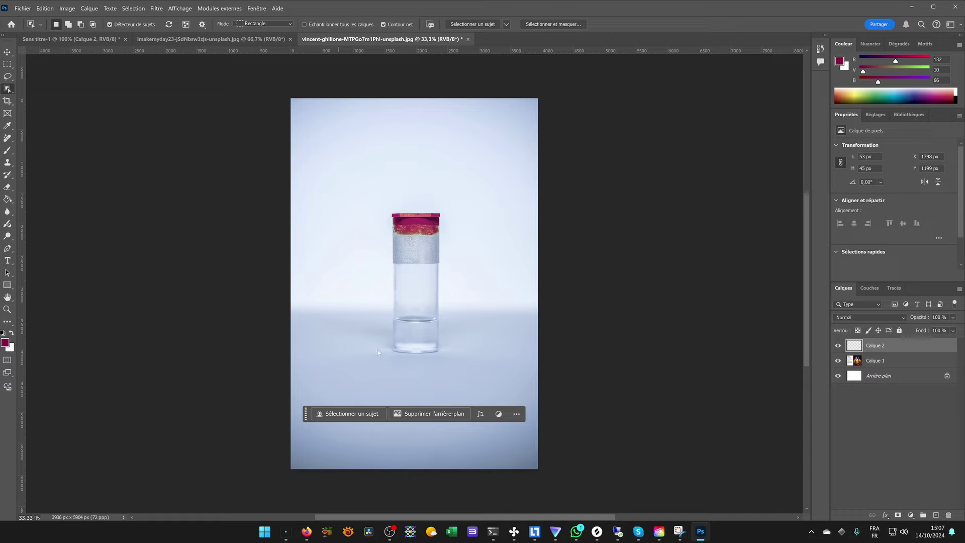
left_click(510, 157)
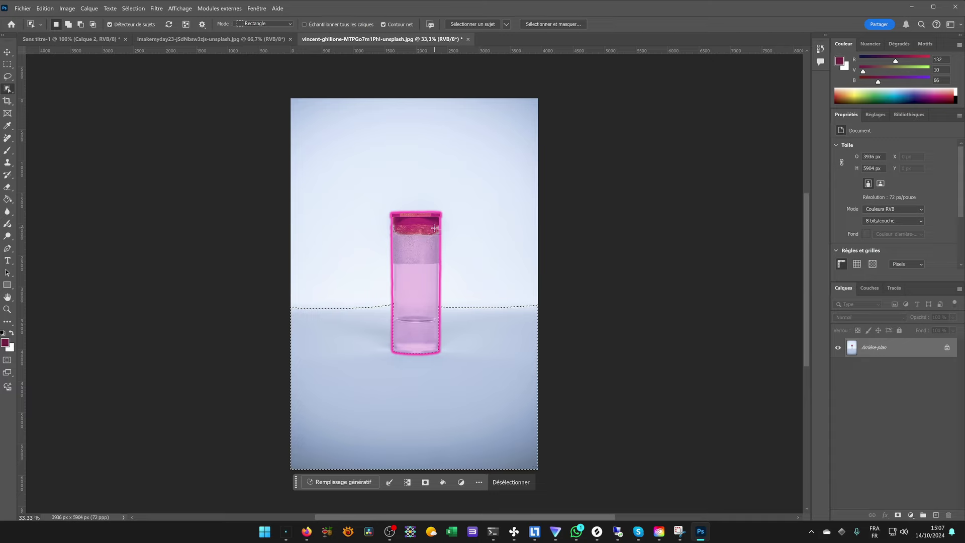
left_click(506, 24)
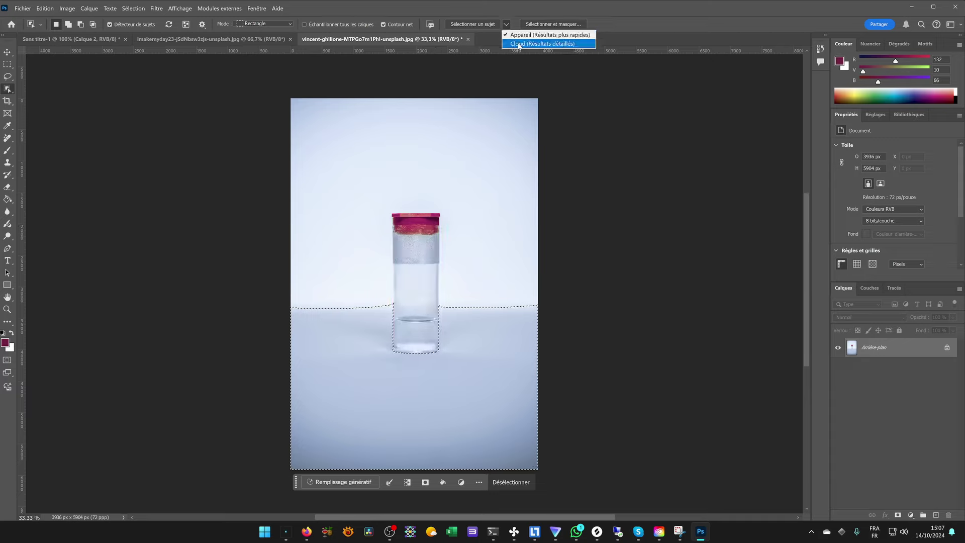
left_click(533, 44)
left_click(482, 24)
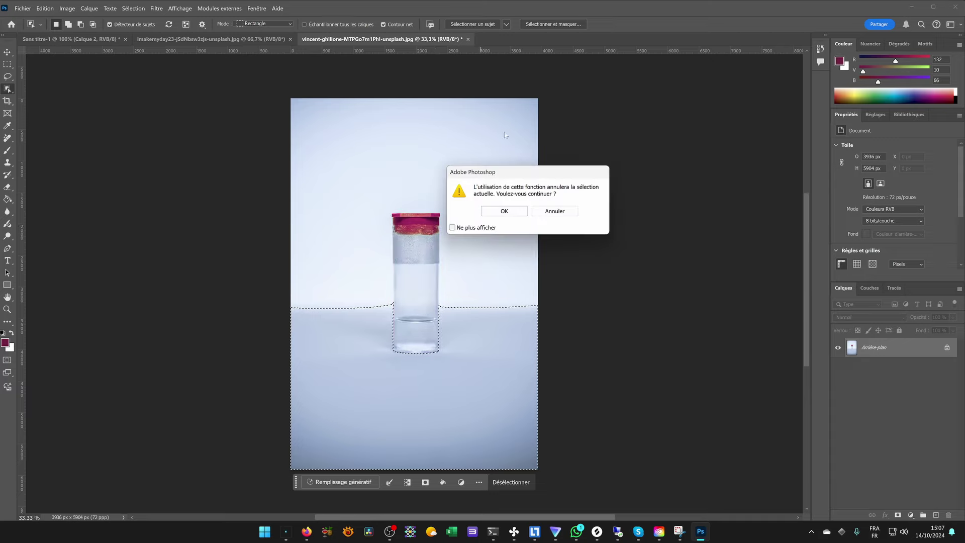
left_click(510, 212)
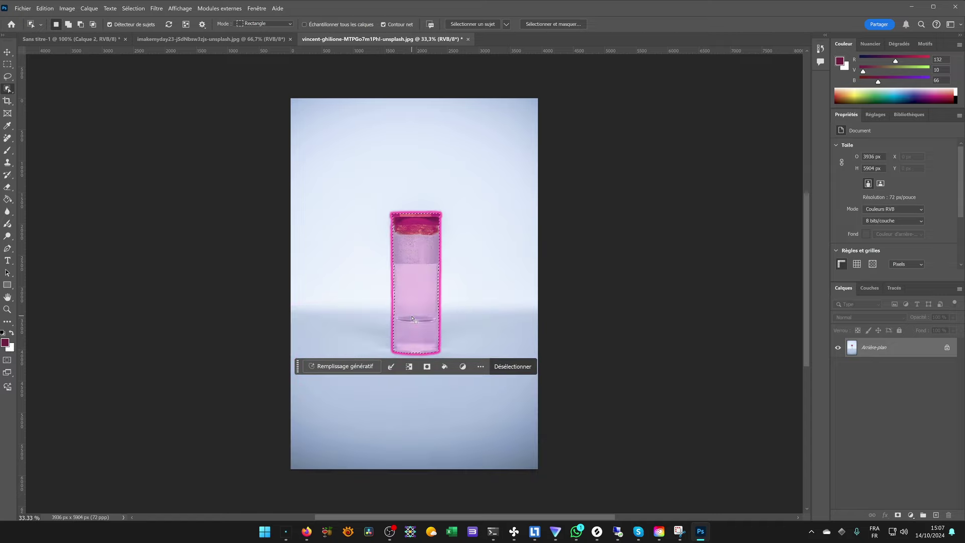
left_click(409, 367)
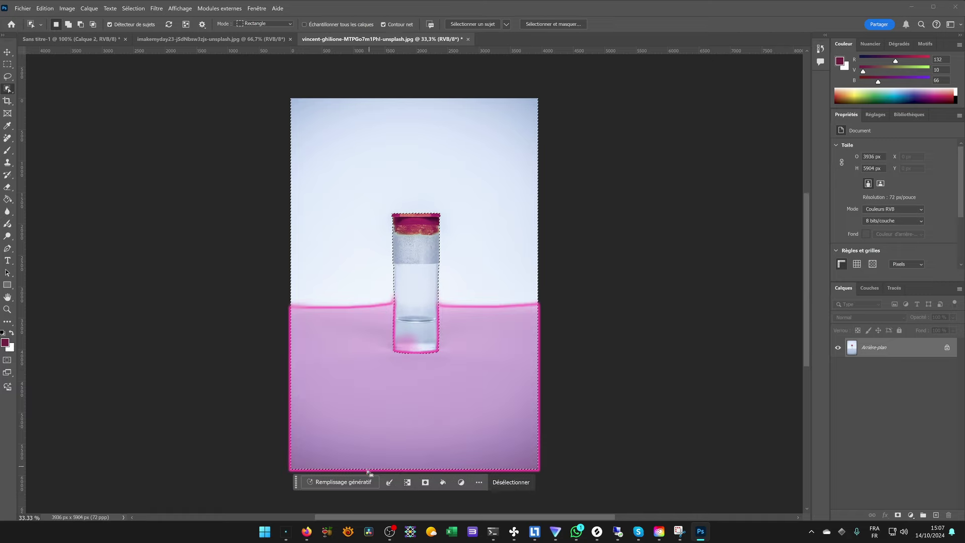
left_click(332, 485)
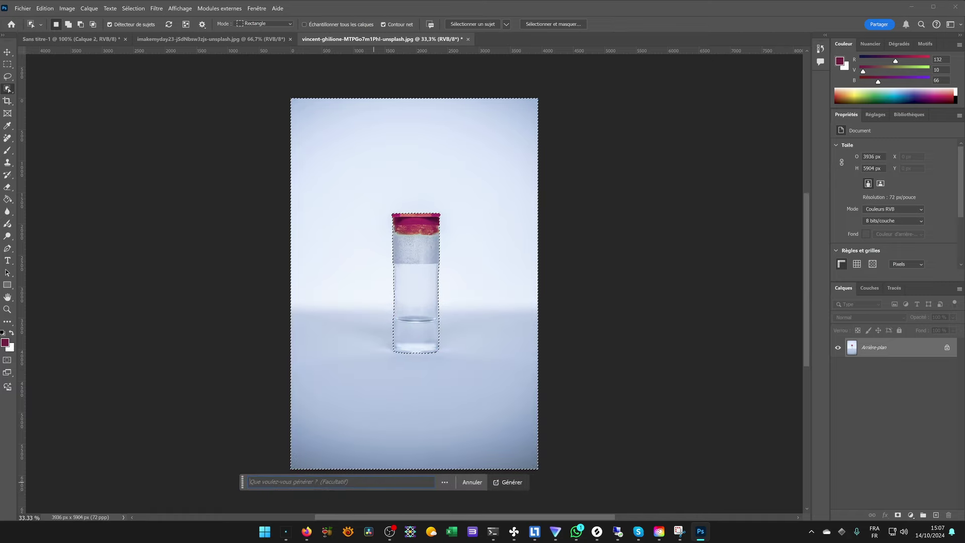
left_click(444, 482)
left_click(420, 484)
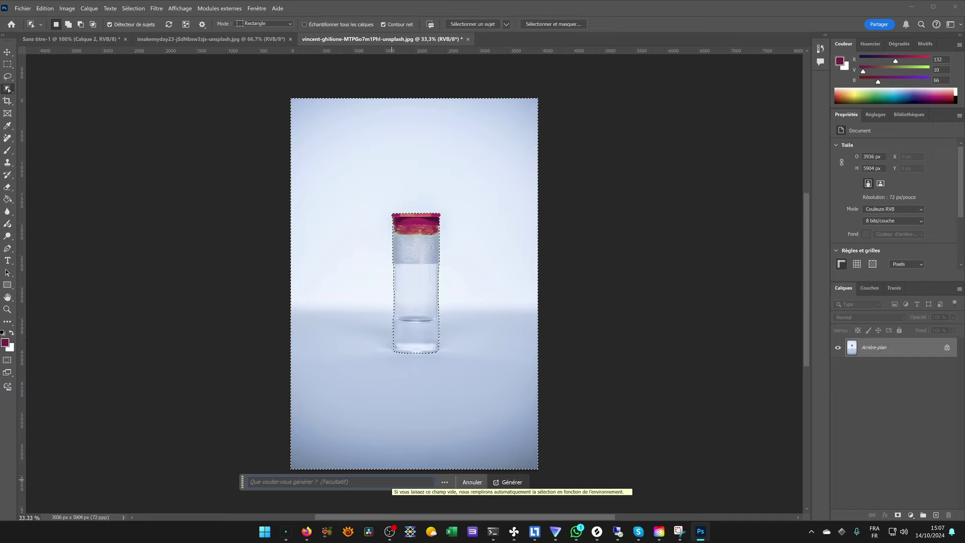
left_click(473, 482)
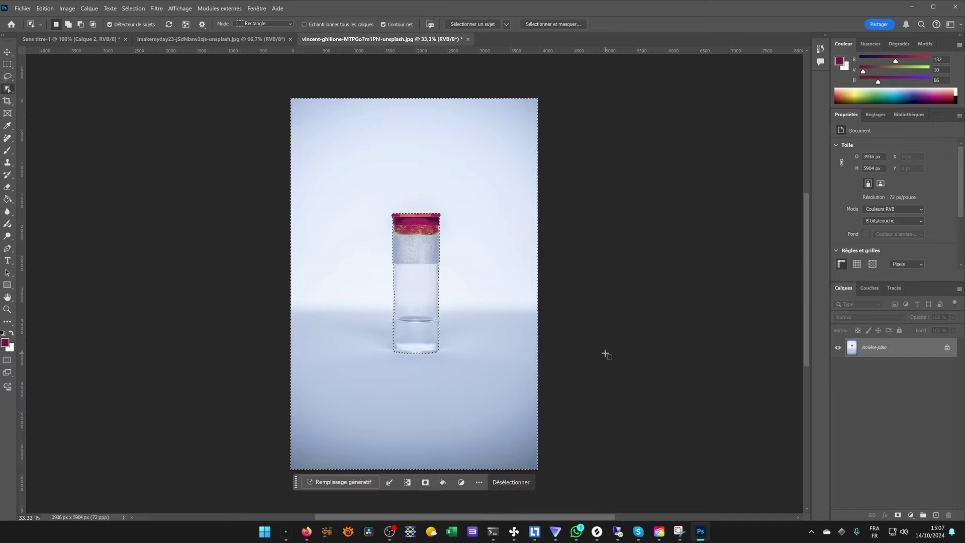
key("ctrl+d")
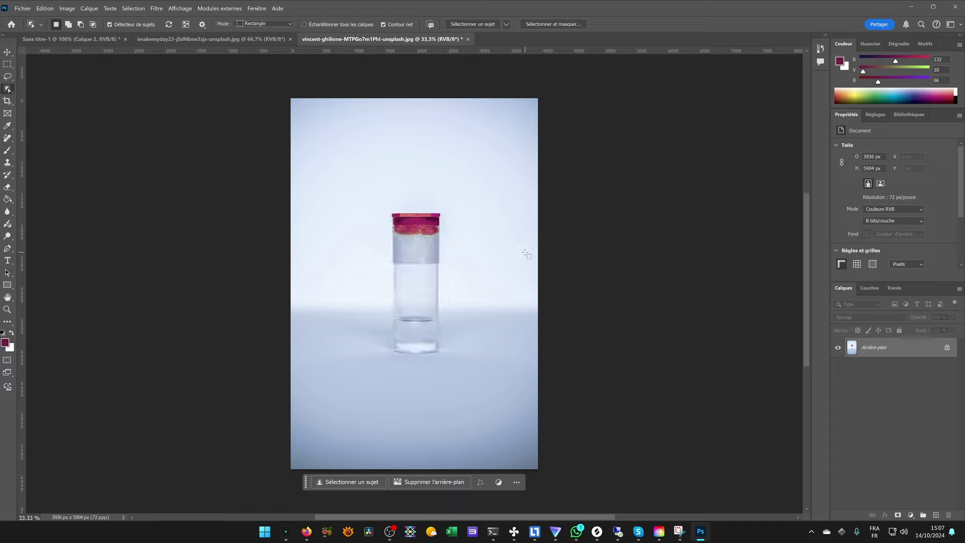
Remove the background around the glass vial
left_click(442, 484)
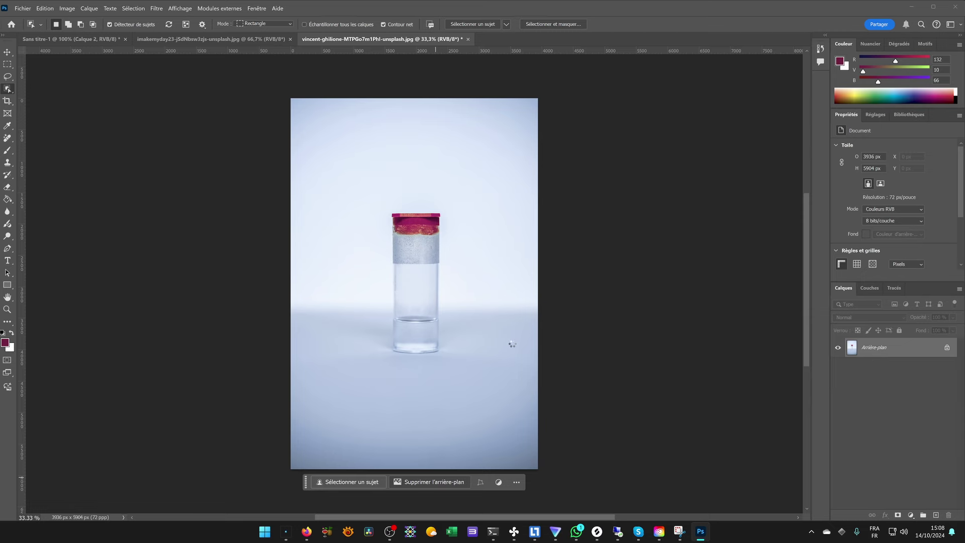
left_click(506, 25)
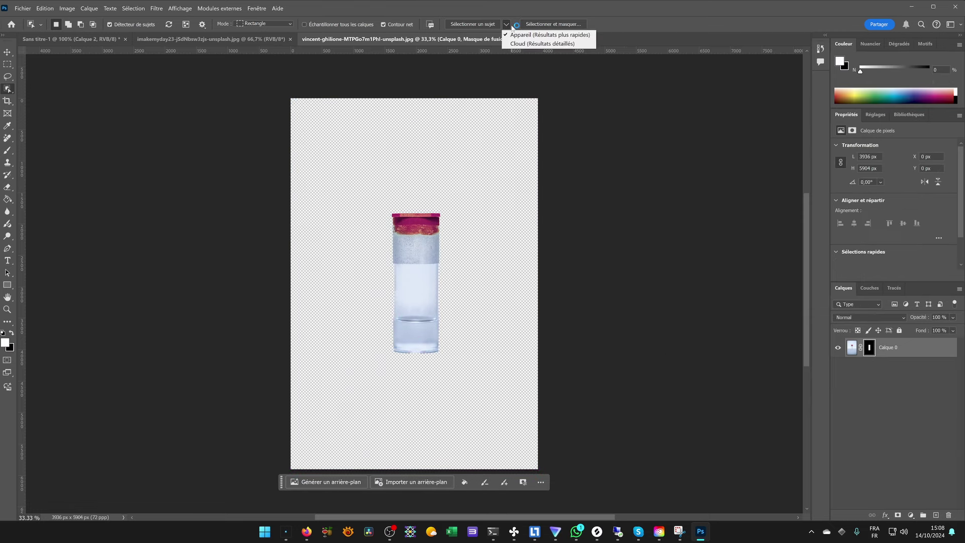
left_click(517, 26)
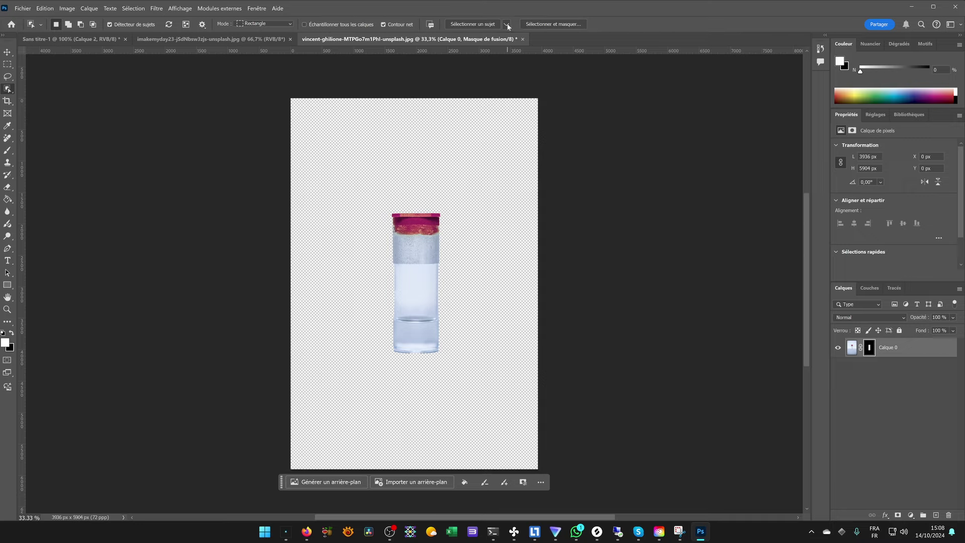
left_click(507, 25)
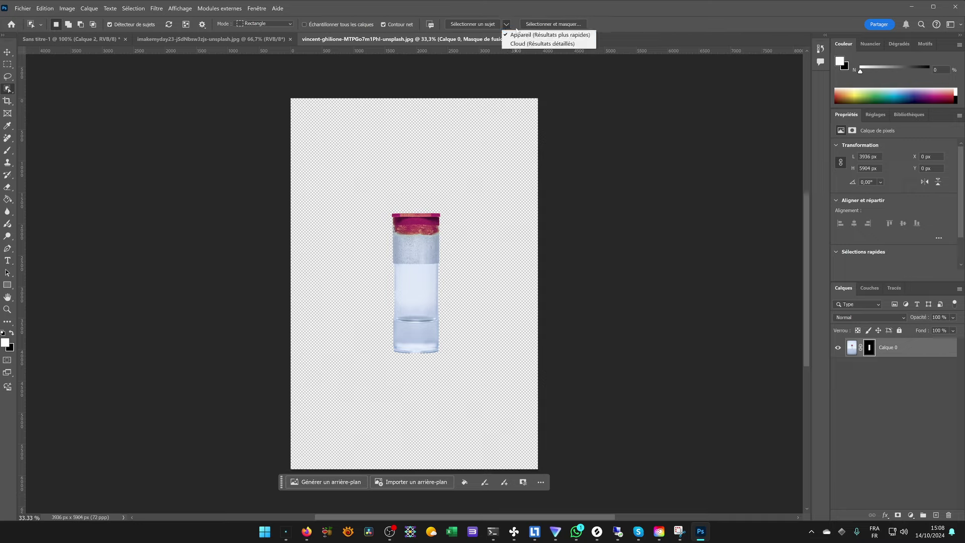
left_click(369, 304)
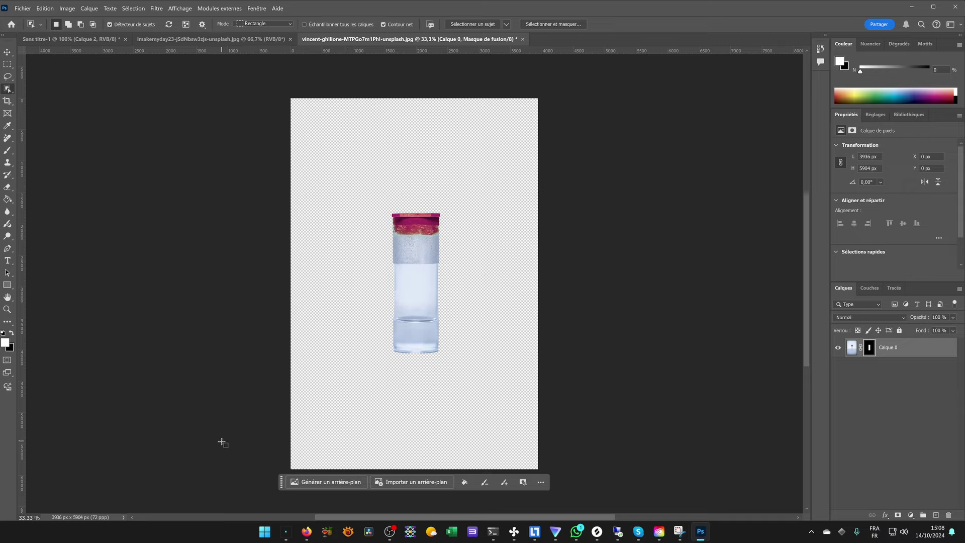
Generate a new background behind the vial with the prompt "néons et fleurs"
left_click(324, 482)
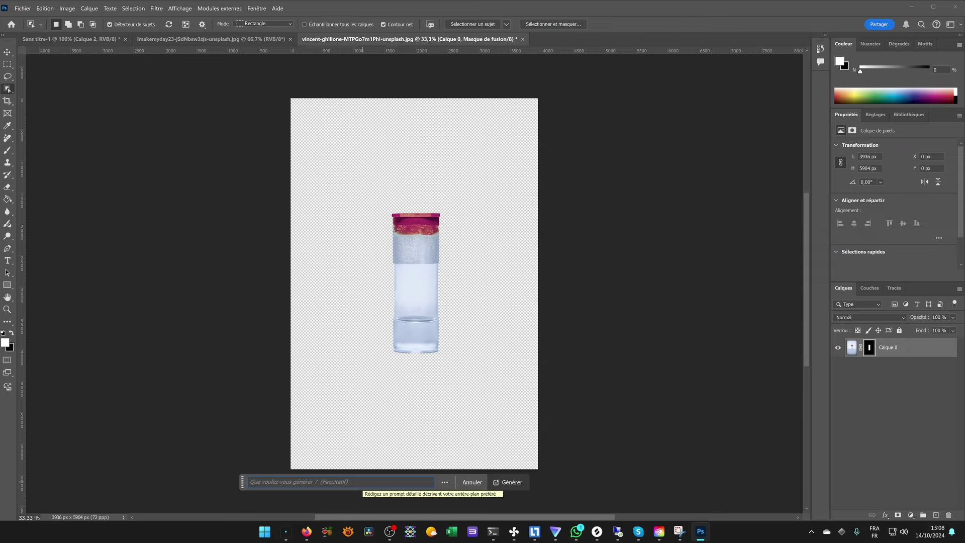
type("ne")
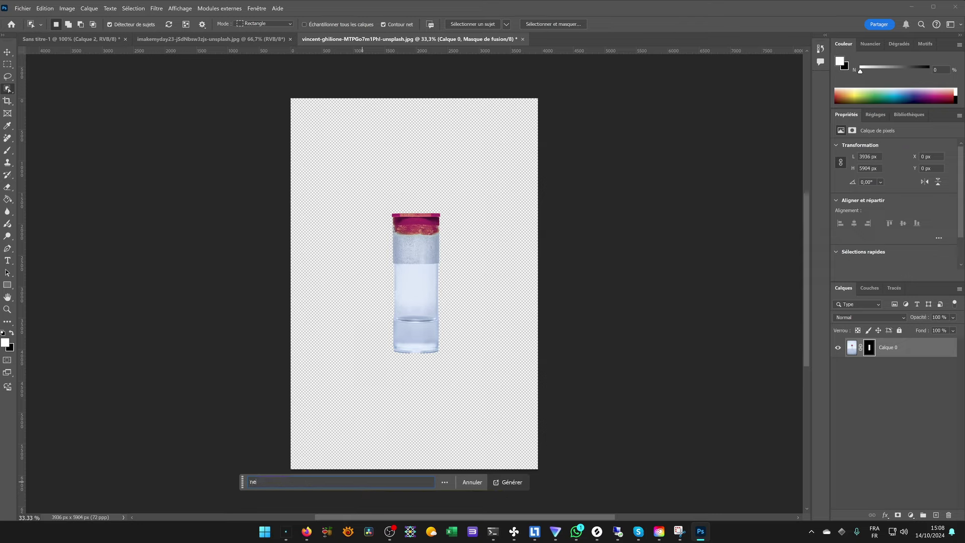
type("ons et fleurs")
left_click(509, 482)
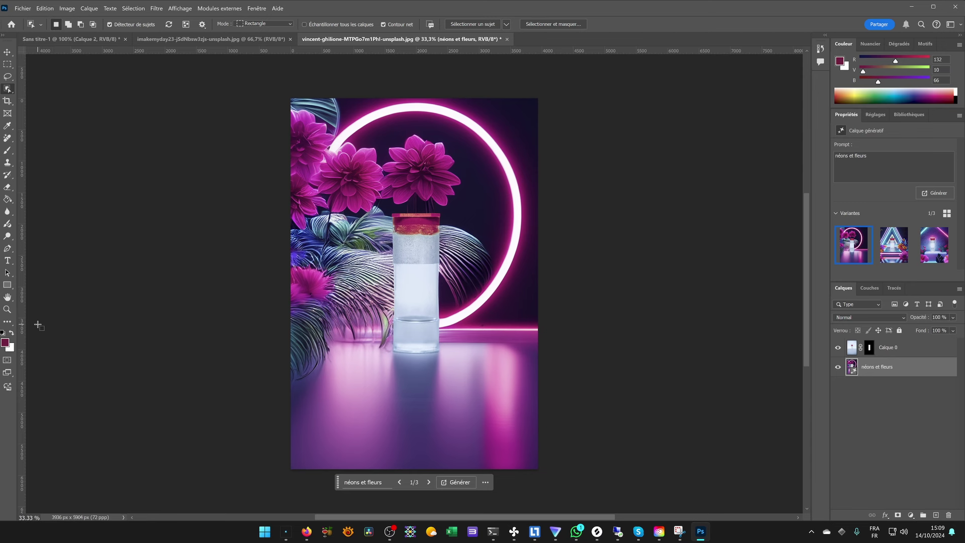
Examine the vial's edges, its reflection and the generated flowers at 100% magnification
double_click(5, 309)
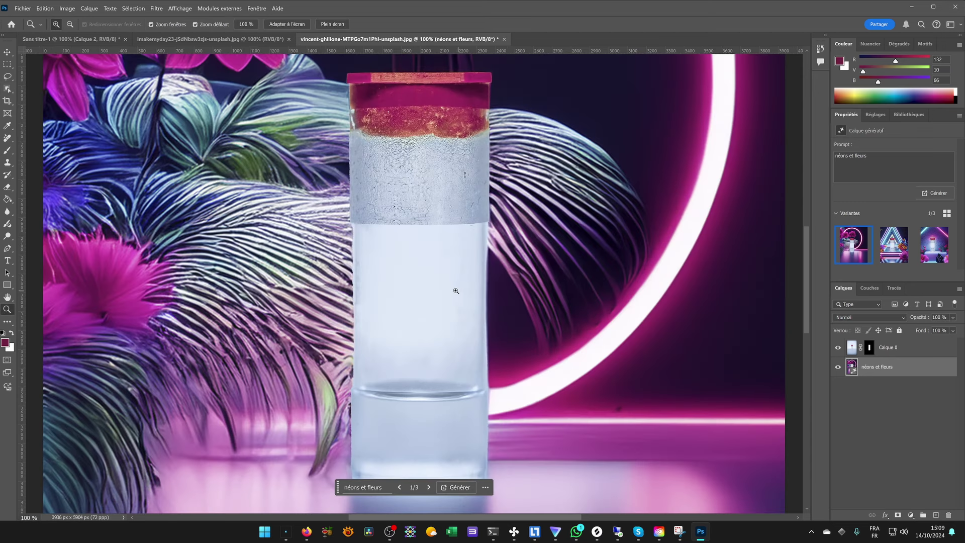
scroll(281, 322, "up", 5)
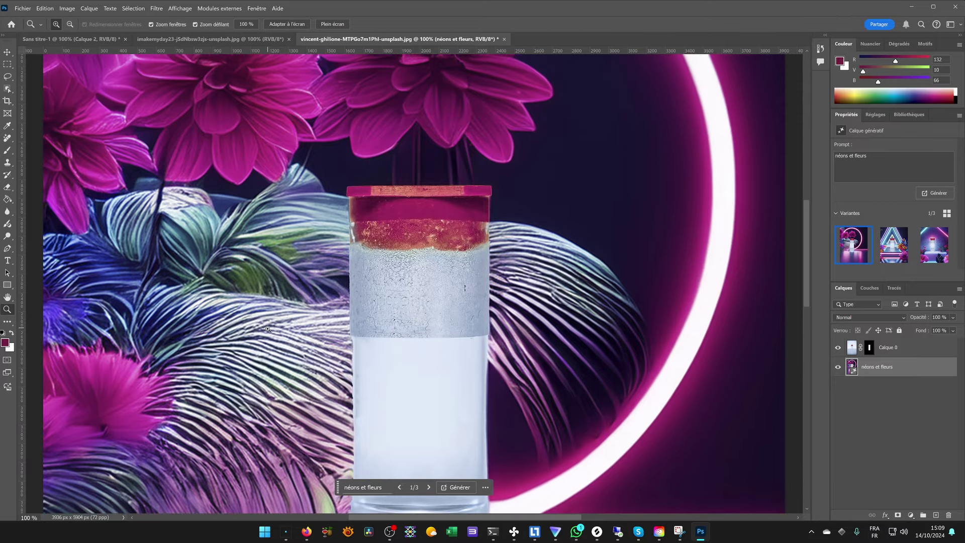
scroll(268, 329, "up", 1)
scroll(268, 329, "down", 2)
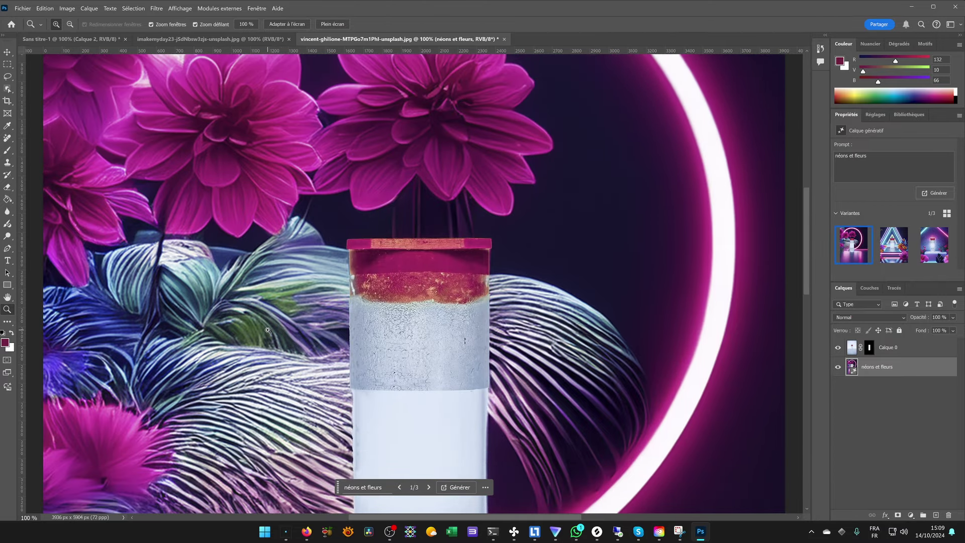
scroll(268, 329, "down", 7)
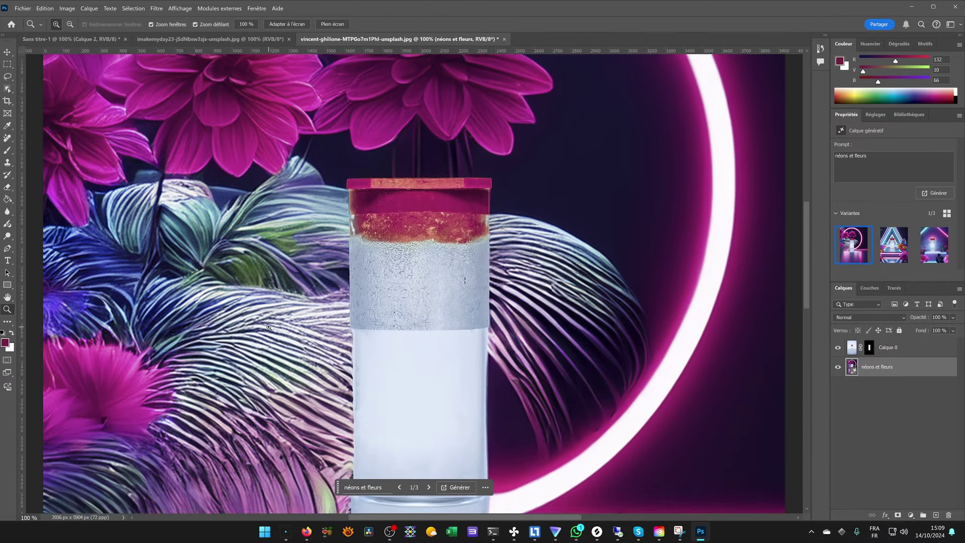
scroll(384, 239, "down", 2)
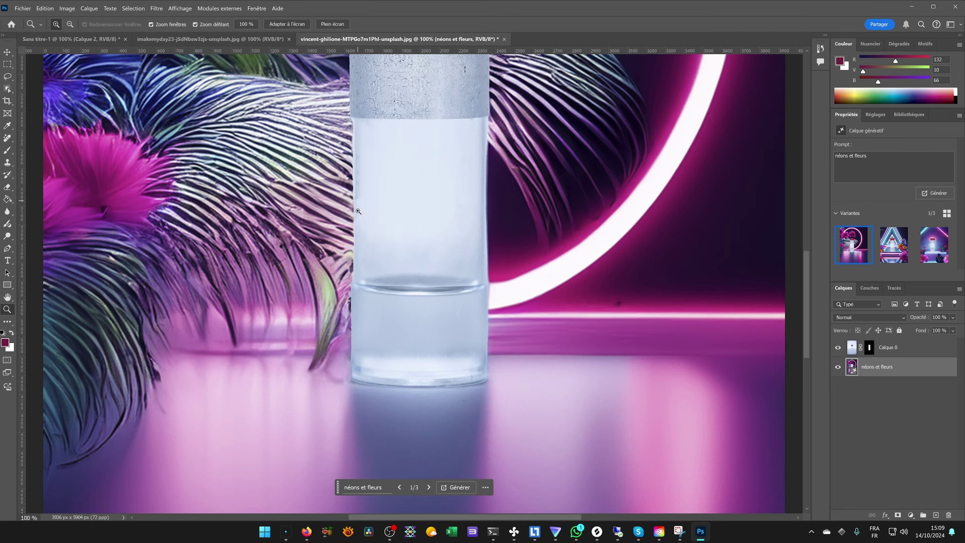
scroll(358, 304, "up", 3)
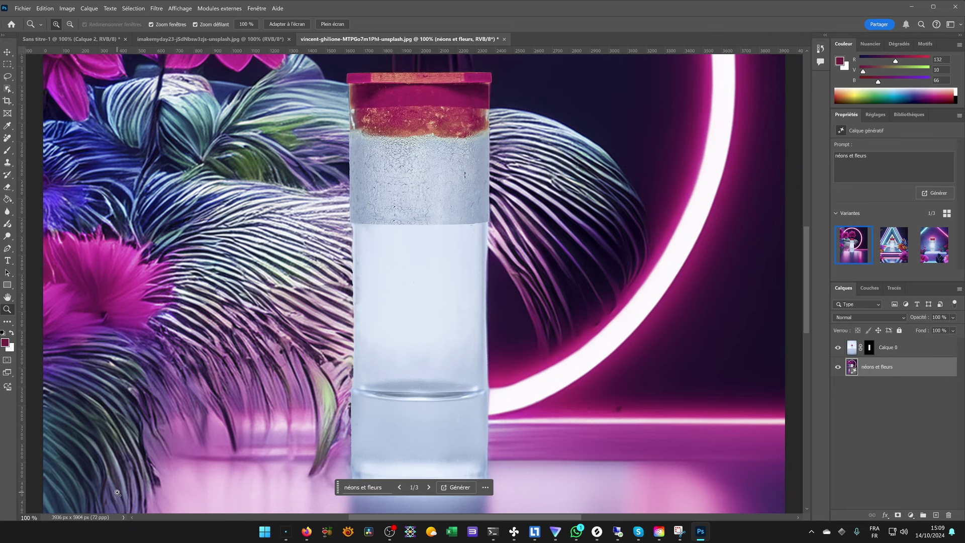
left_click_drag(420, 248, 408, 263)
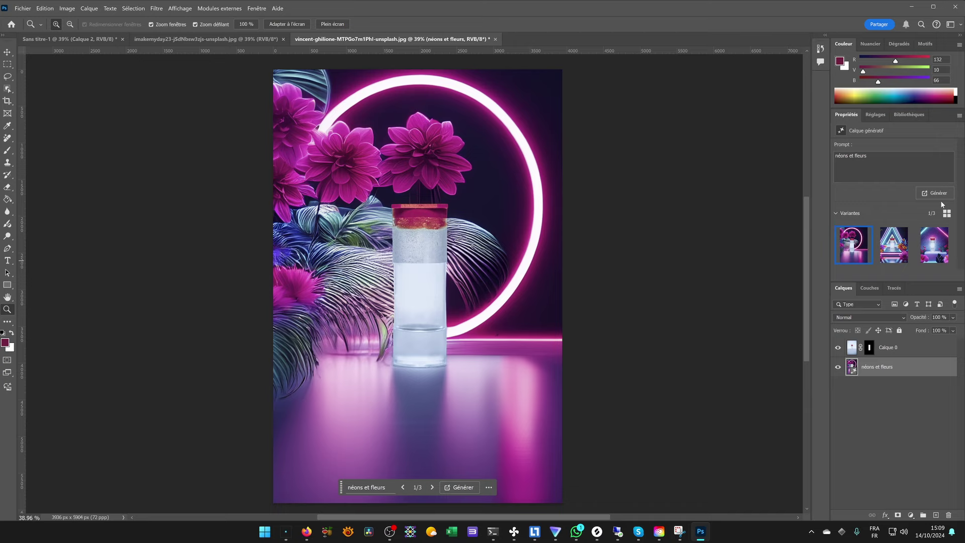
Preview the second and third background variants and generate results similar to the third one
mouse_move(856, 245)
left_click(890, 252)
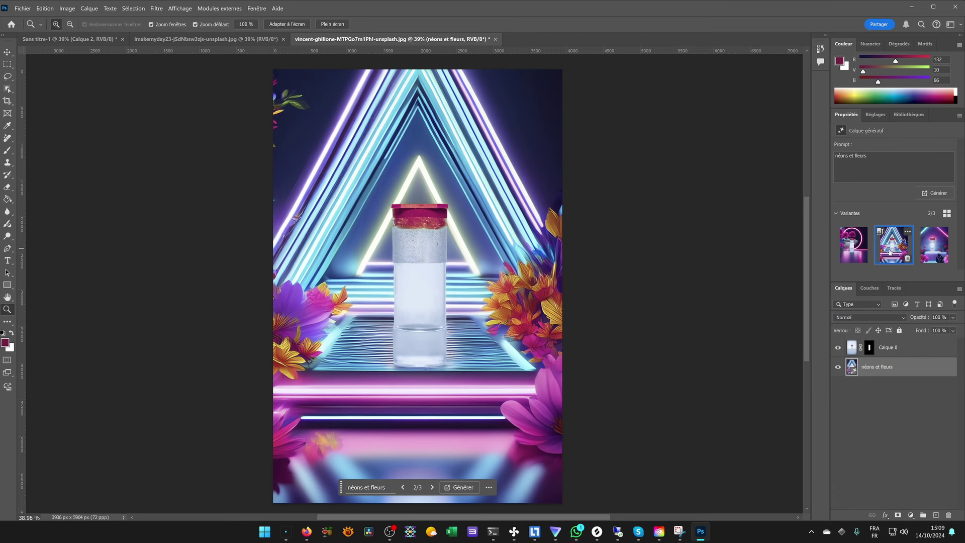
left_click(930, 247)
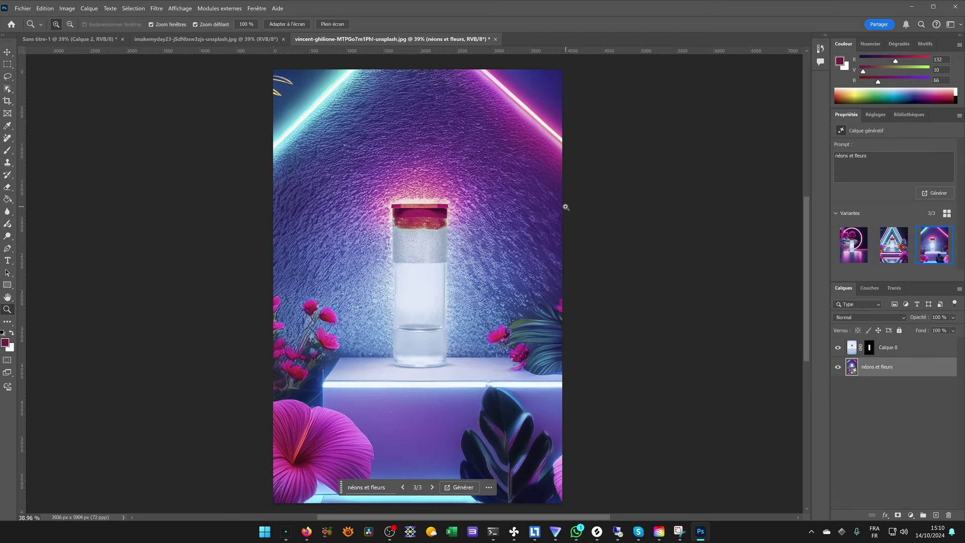
mouse_move(950, 234)
left_click(948, 232)
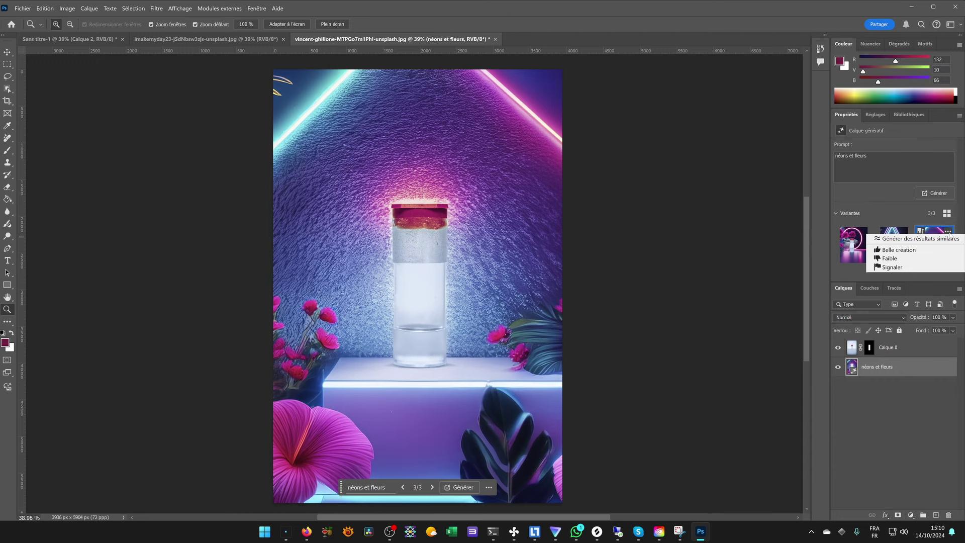
left_click(944, 238)
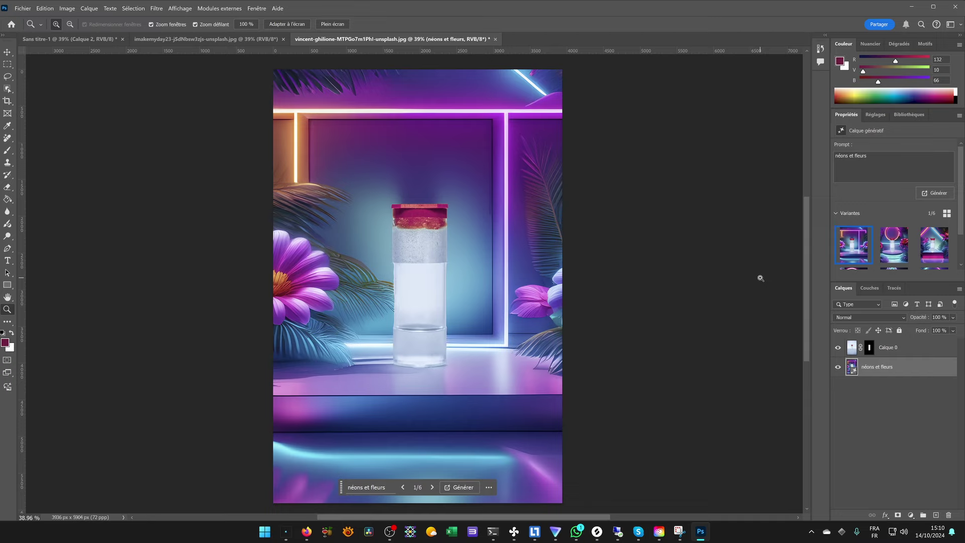
Compare the second and third of the new background variants and return to the first one
left_click_drag(961, 225, 961, 262)
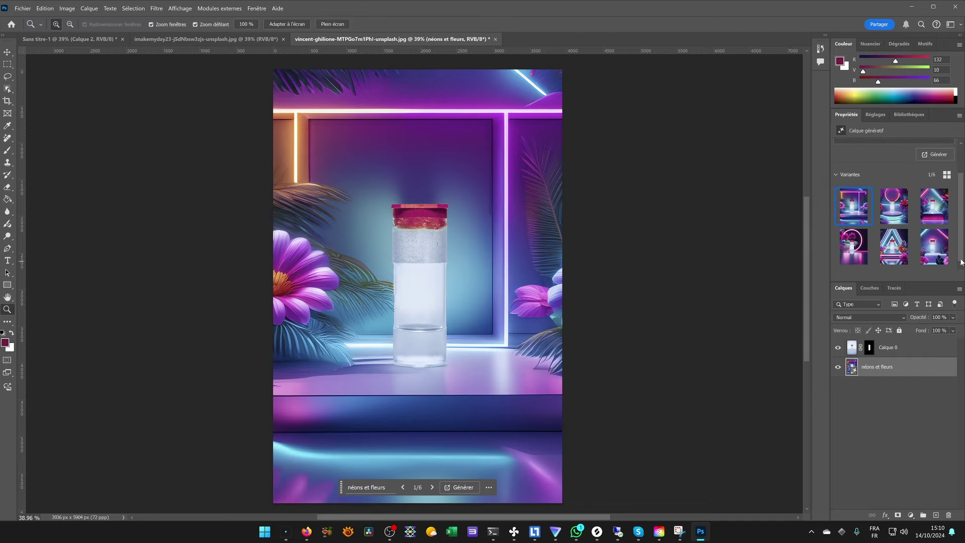
left_click(895, 219)
left_click(935, 215)
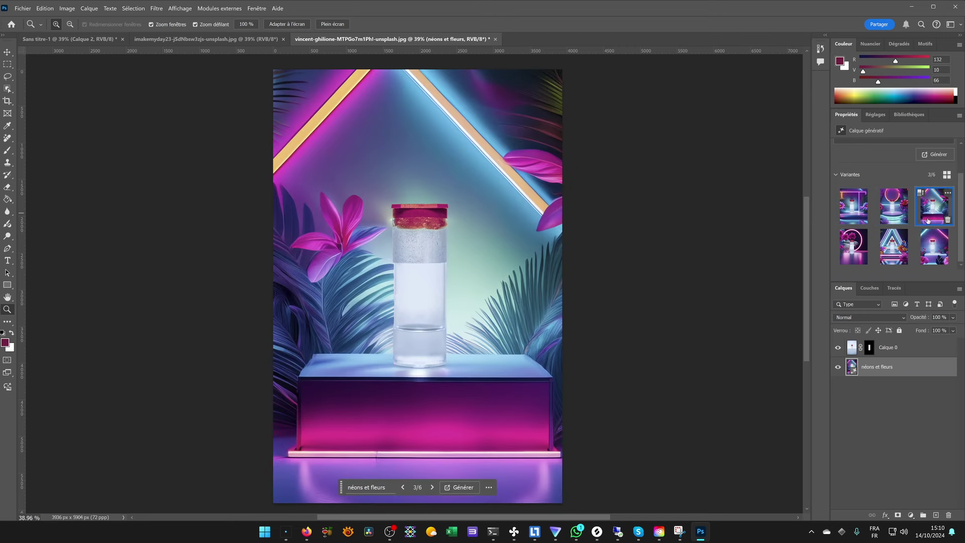
left_click(894, 213)
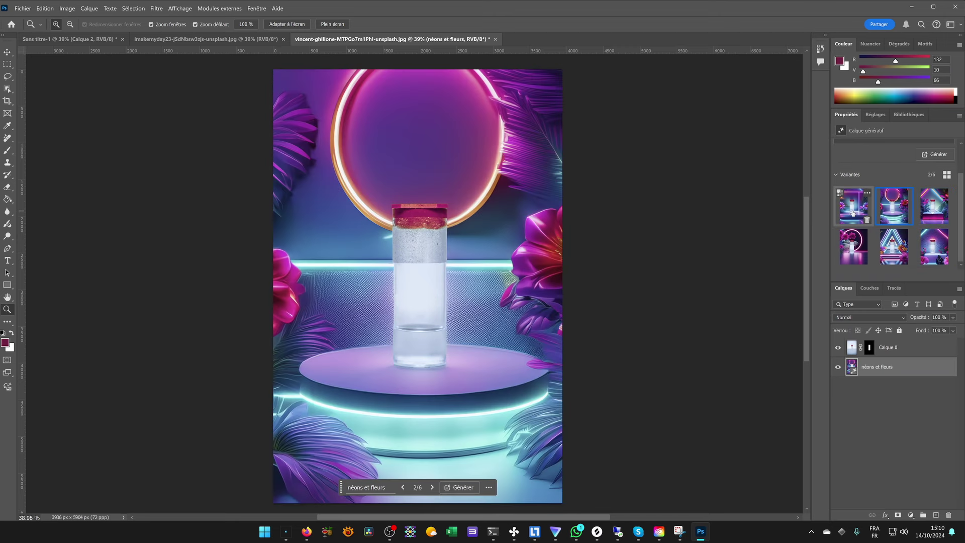
left_click(852, 213)
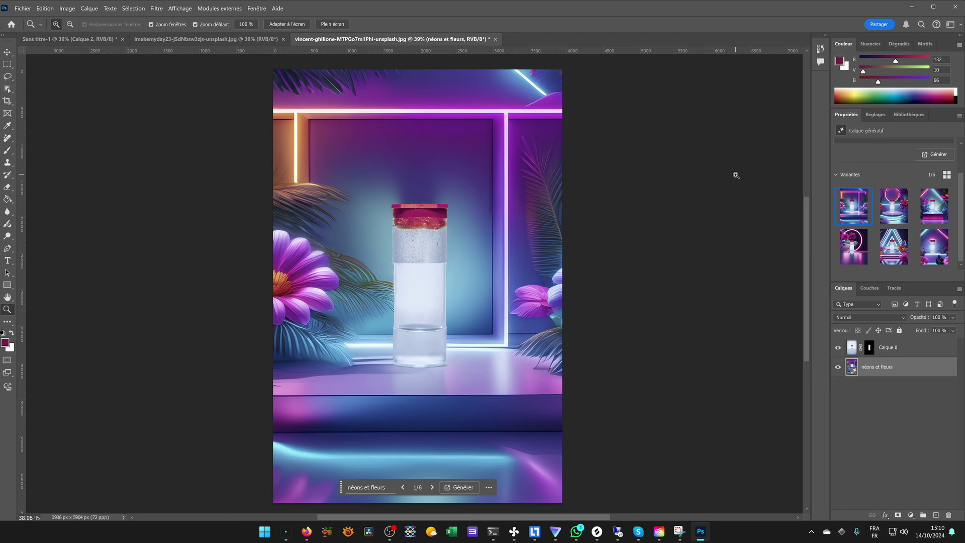
Inspect the vial against the first background variant at 100% magnification
double_click(6, 310)
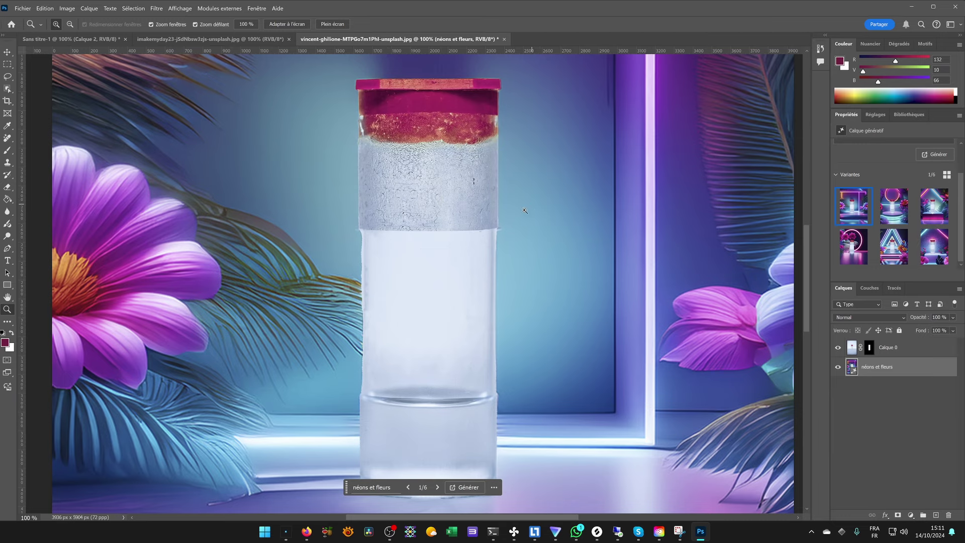
left_click_drag(525, 210, 506, 216)
left_click_drag(503, 177, 455, 219)
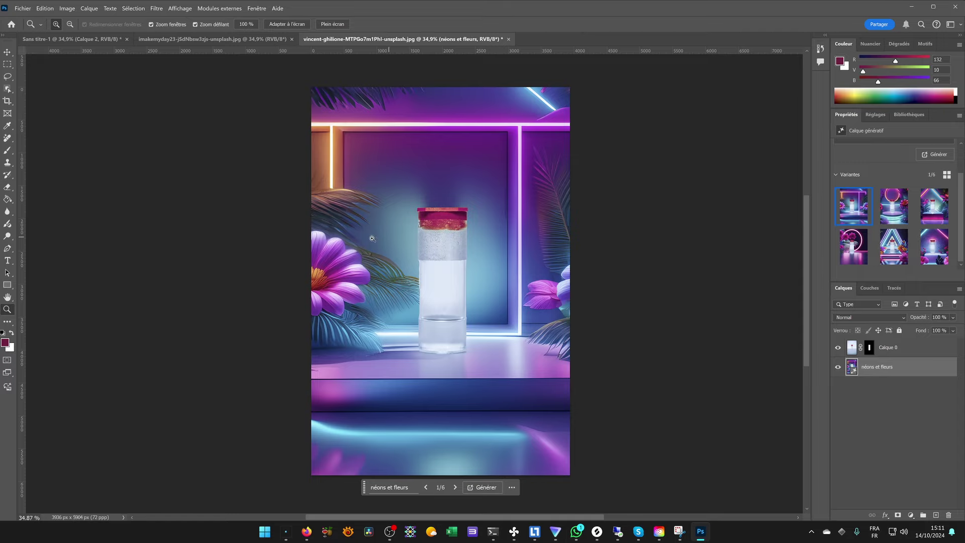
Inspect the purple flower, the palm leaves and the vial's outline up close in the first background variant
mouse_move(355, 254)
left_mouse_down()
mouse_move(402, 256)
mouse_move(369, 258)
left_mouse_up()
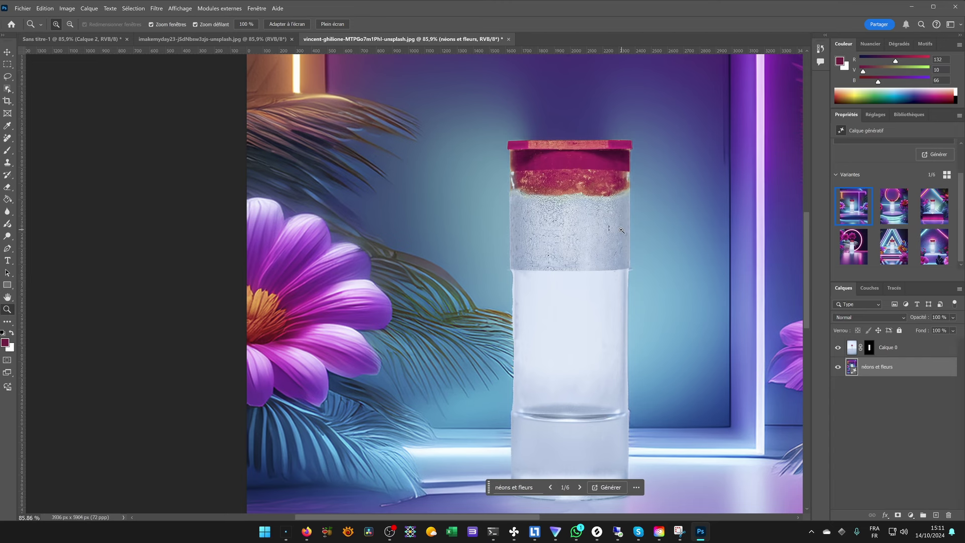
left_click_drag(632, 300, 424, 238)
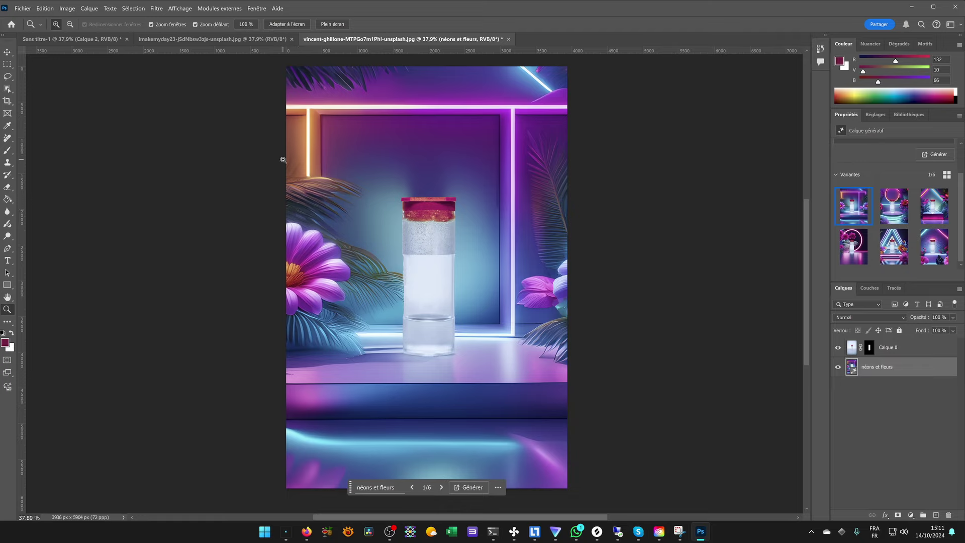
Switch to the photo of the woman reading and detect the people in its background with the Remove tool, keeping the Auto mode
left_click(223, 40)
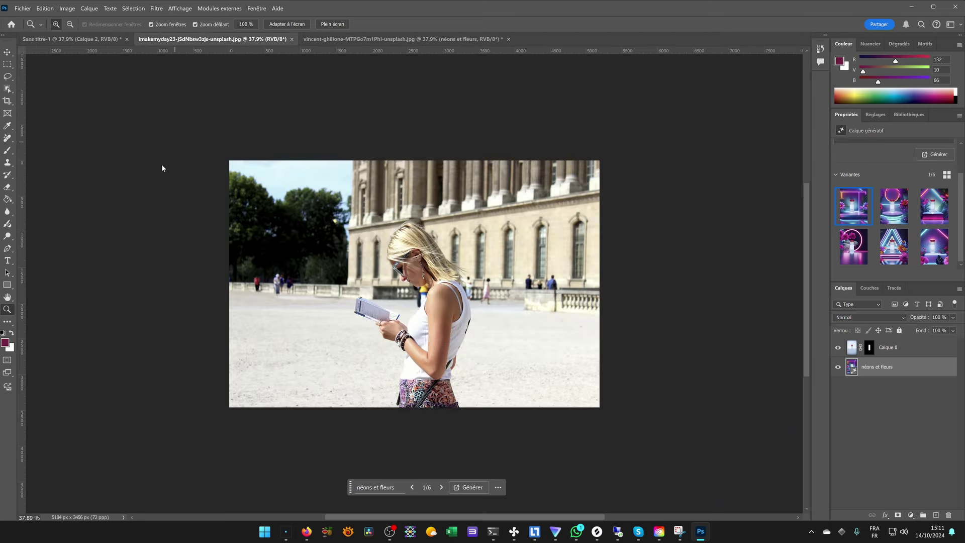
scroll(375, 232, "up", 2)
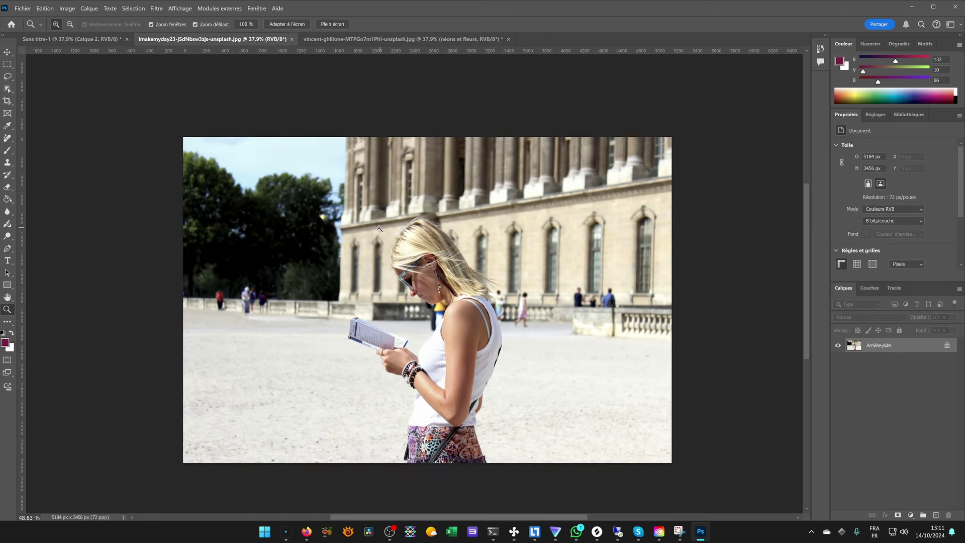
scroll(379, 229, "down", 1)
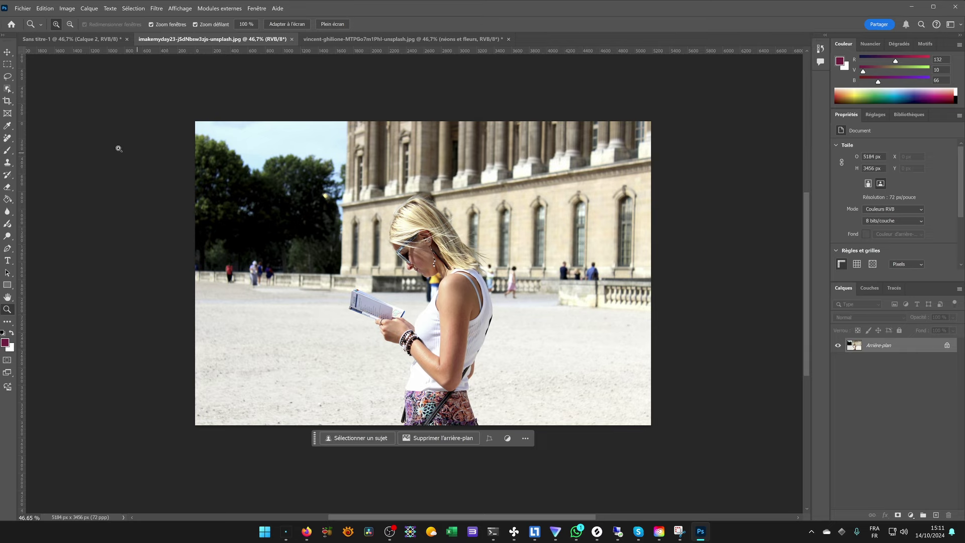
left_click(9, 138)
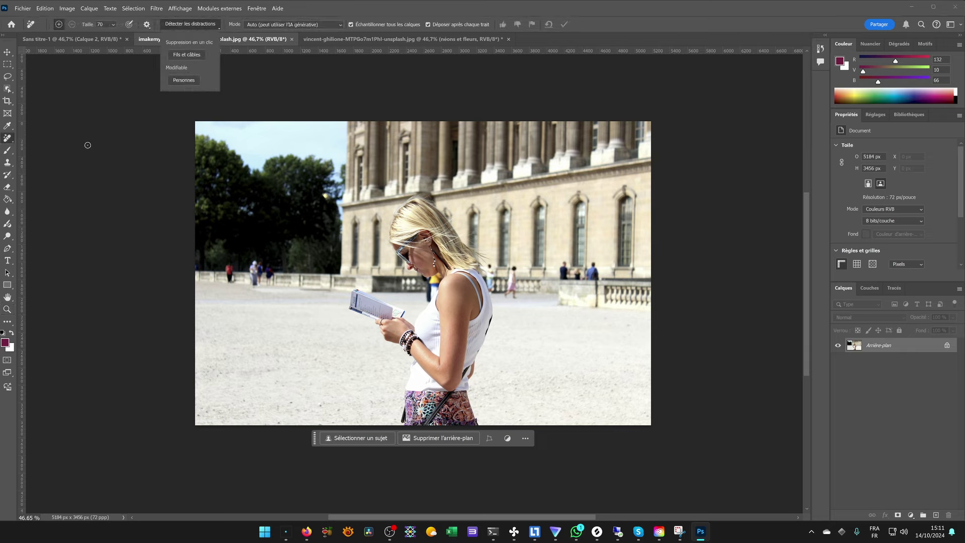
left_click(183, 80)
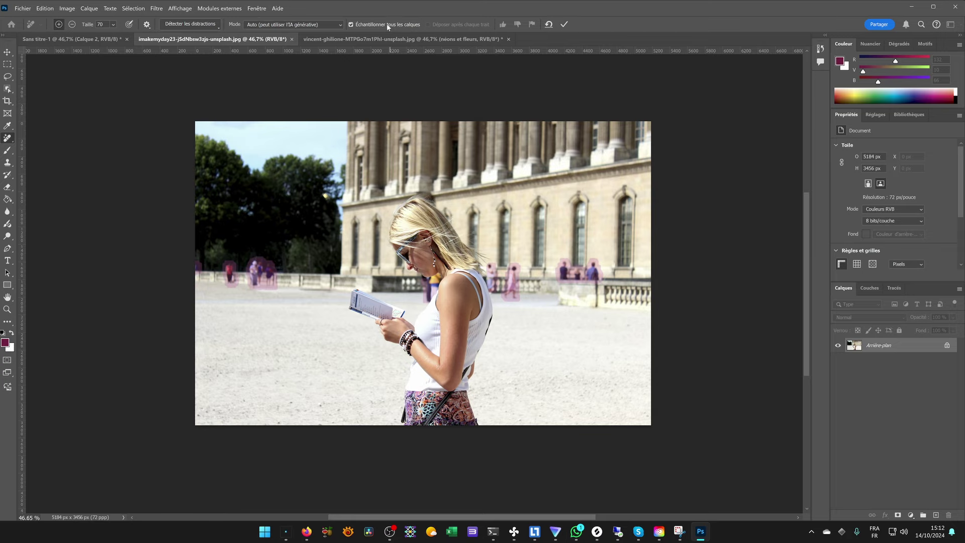
left_click(338, 25)
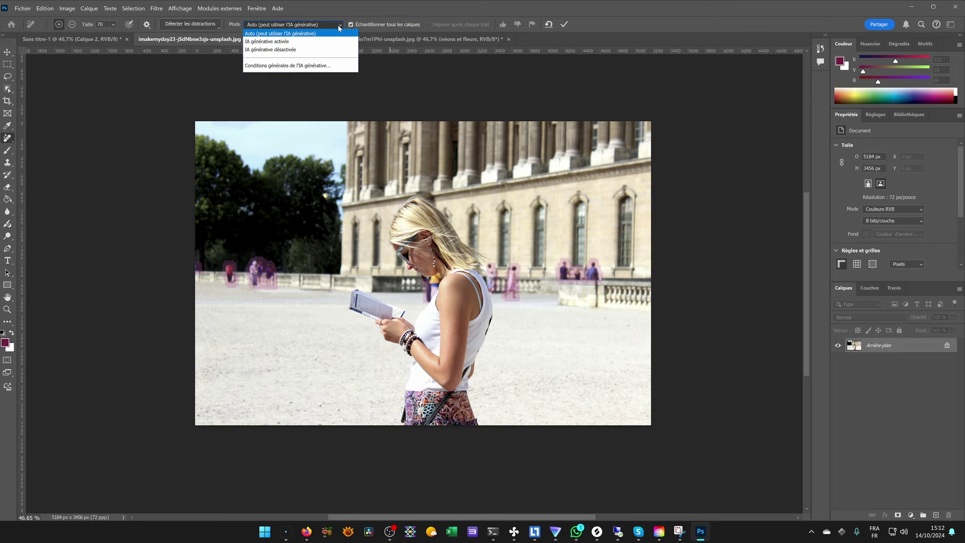
left_click(336, 21)
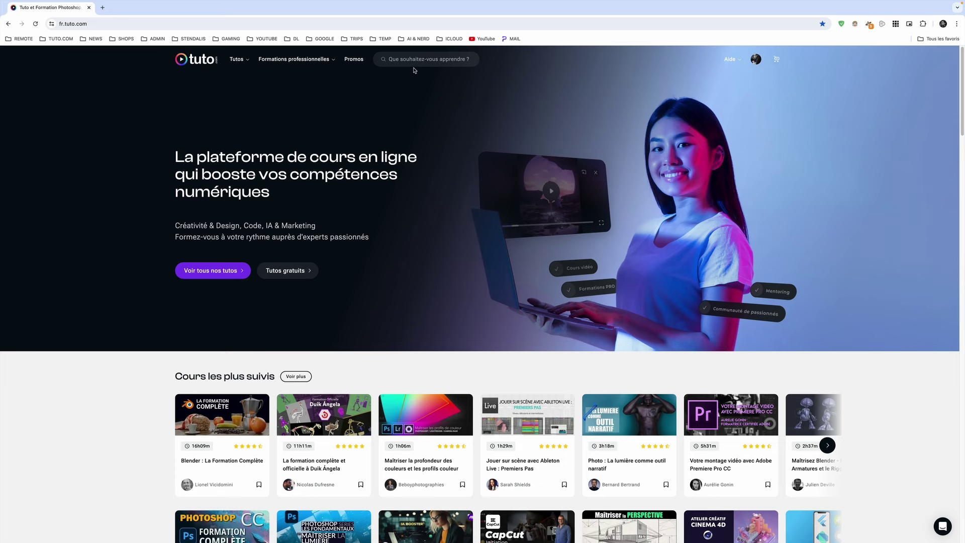
Switch to fr.tuto.com in the browser, search for the trainer by name and look through all the trainer's courses
left_click(415, 61)
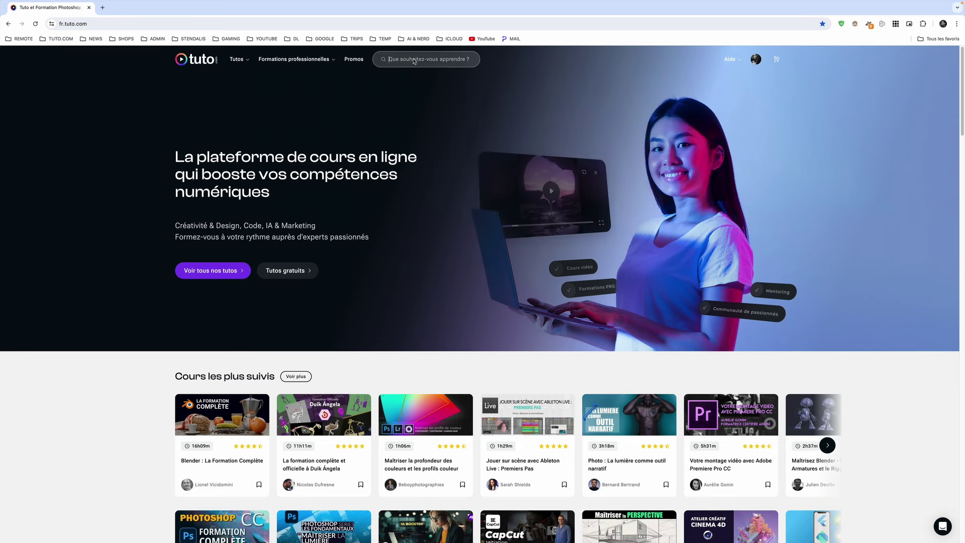
type("julien pons")
key("Return")
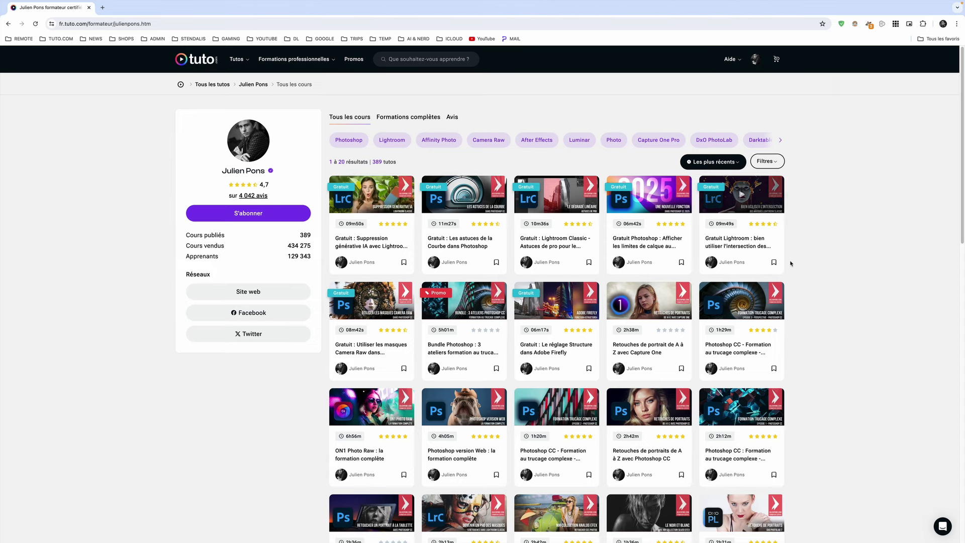
scroll(789, 261, "down", 5)
scroll(801, 282, "up", 5)
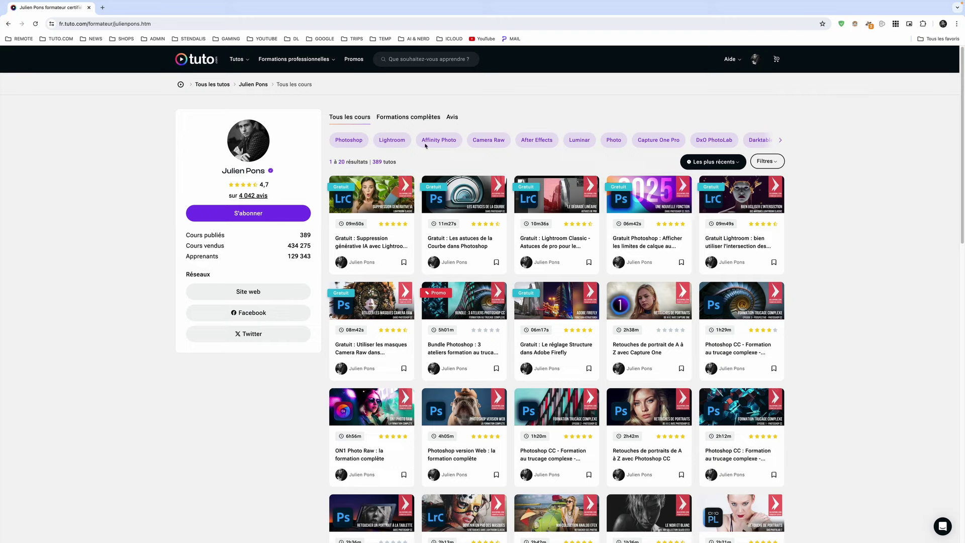
Browse the trainer's complete courses by subject: Photoshop, Lightroom and Camera Raw
left_click(410, 119)
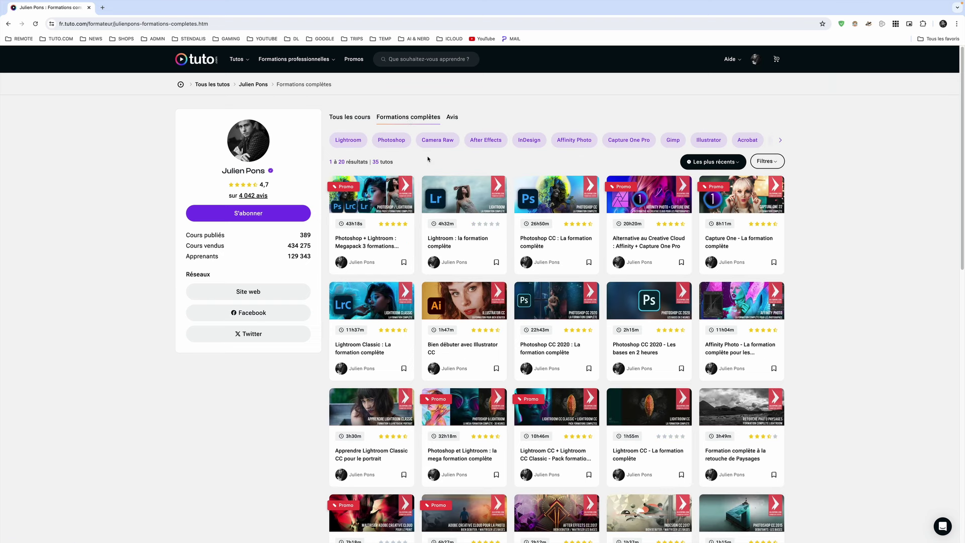
left_click(396, 143)
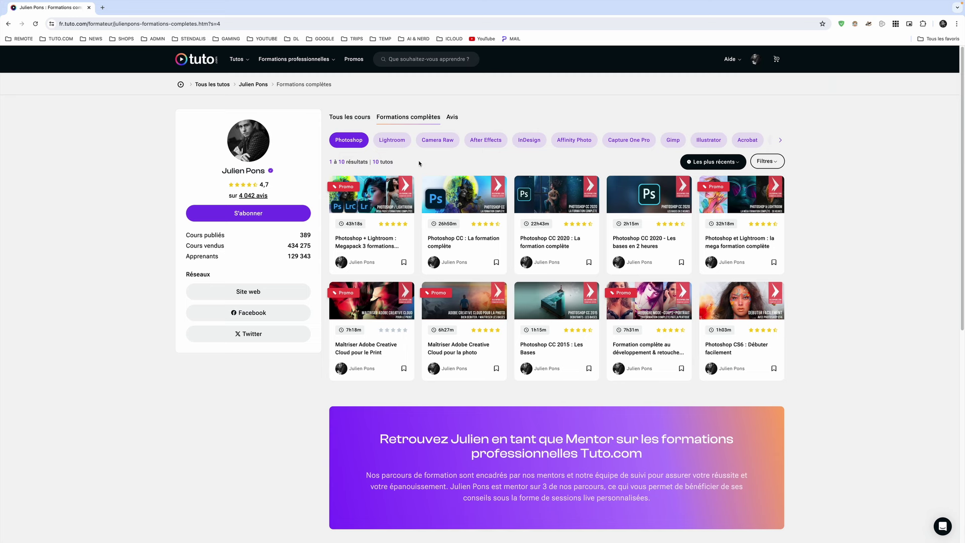
left_click(392, 139)
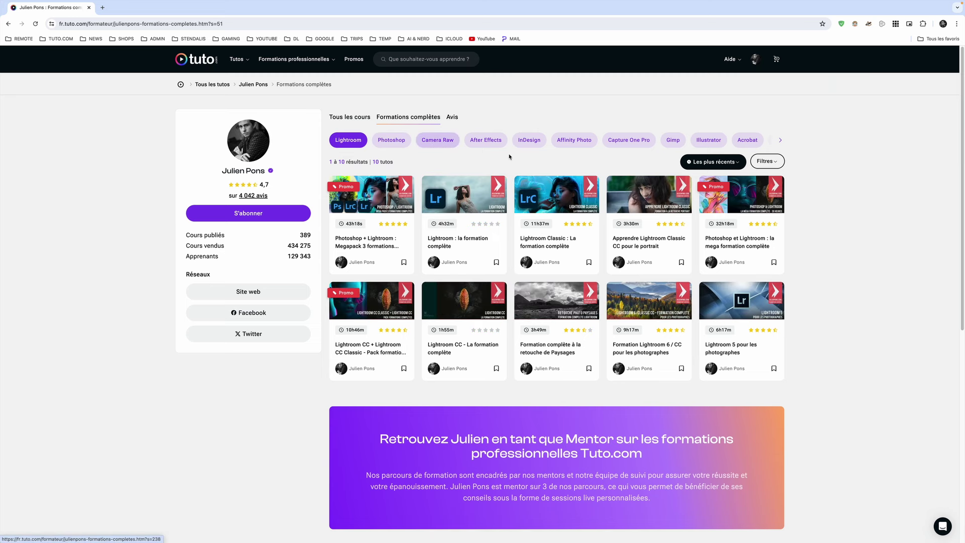
left_click(437, 140)
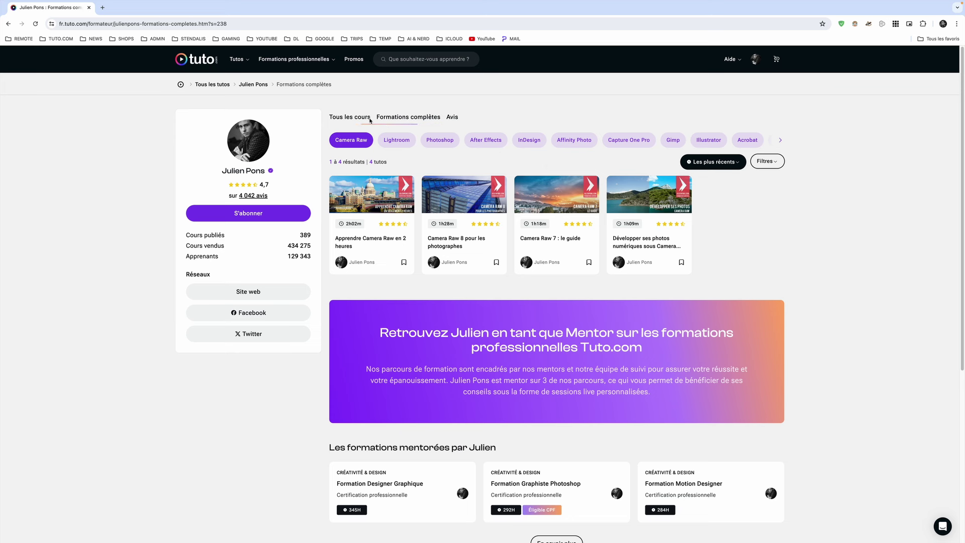
Return to the list of all courses, view the sorting options and filter for Gratuit courses of <15min
left_click(370, 121)
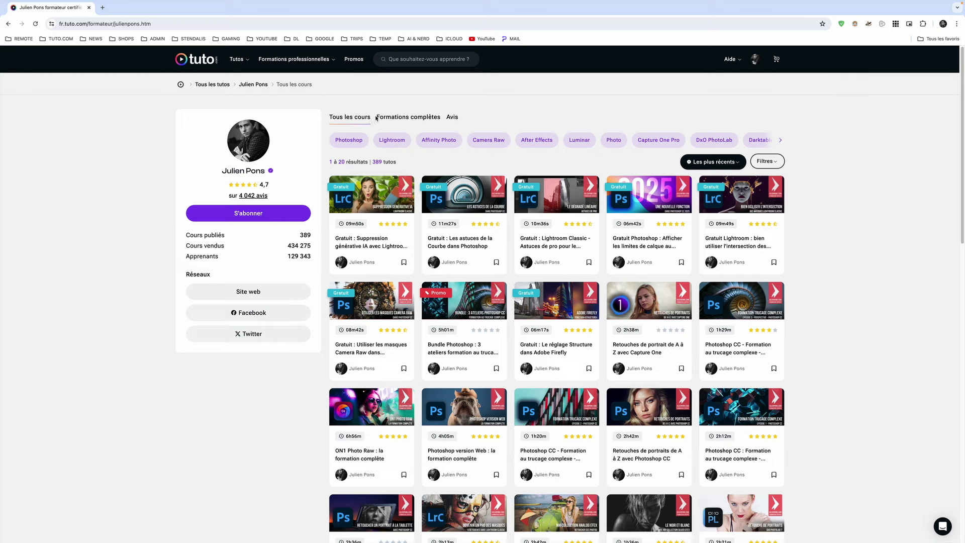
left_click(737, 162)
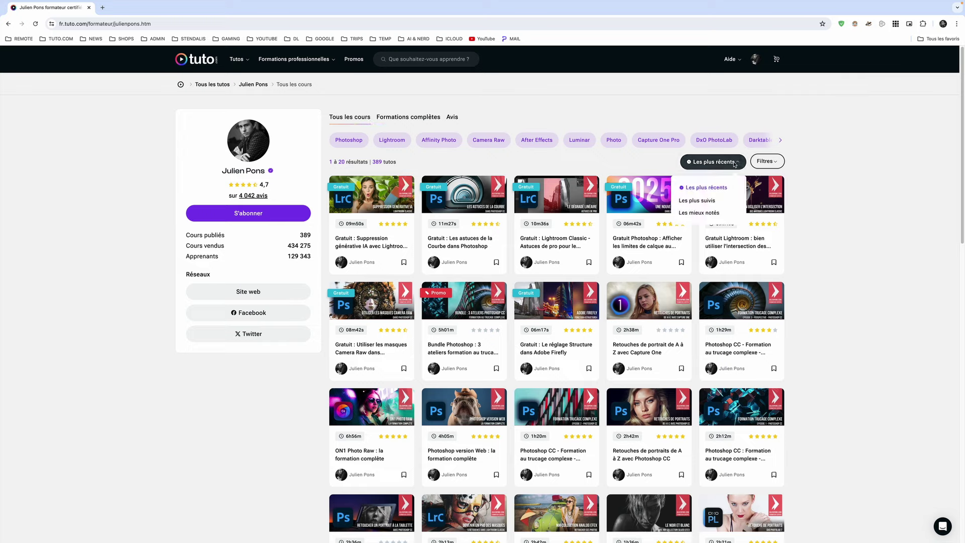
left_click(768, 162)
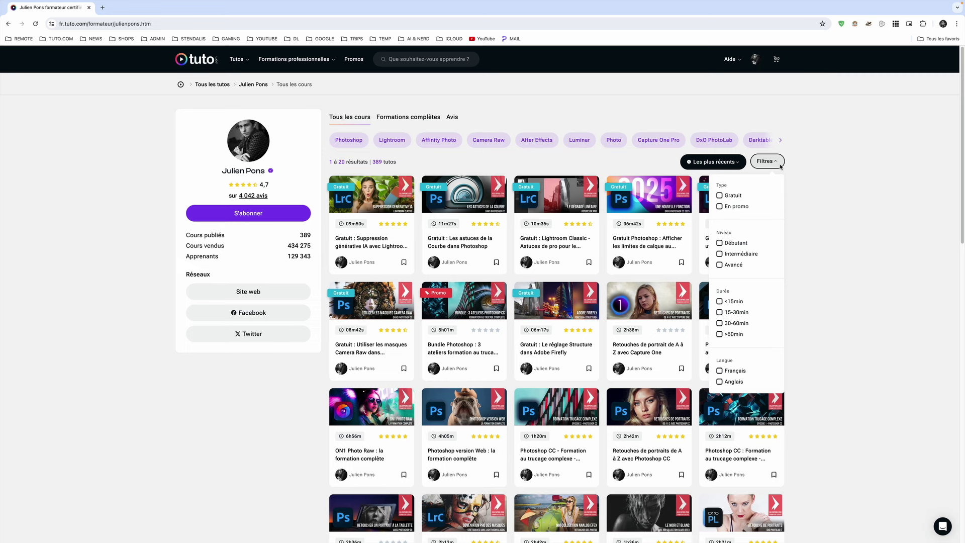
left_click(741, 195)
left_click(720, 302)
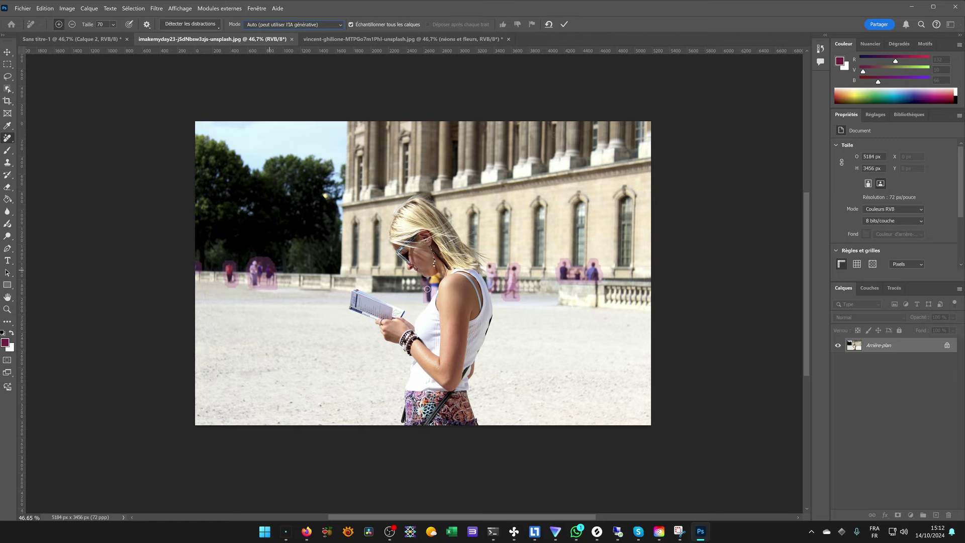
Back in Photoshop, remove the detected background people from the photo and inspect the cleaned balustrade behind the woman up close
key("alt")
left_click(564, 24)
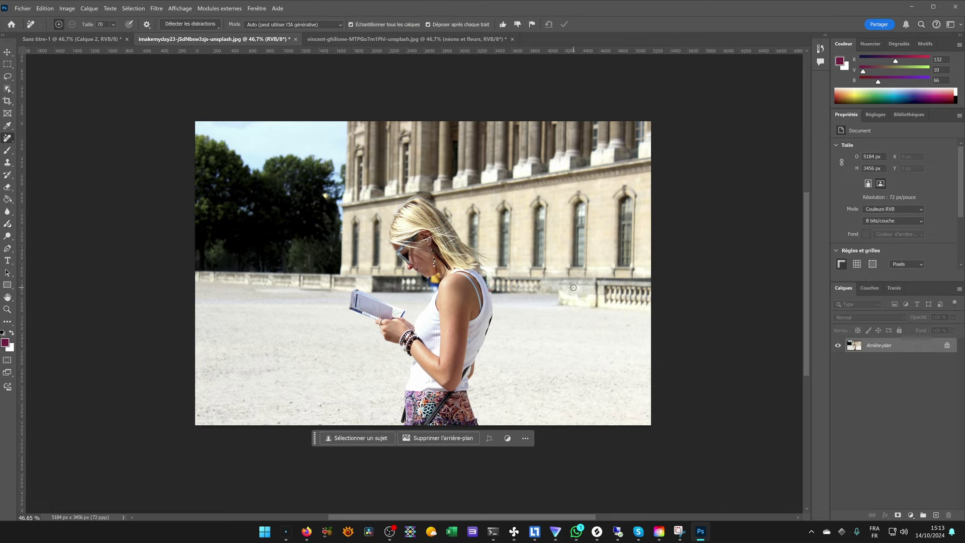
key("z")
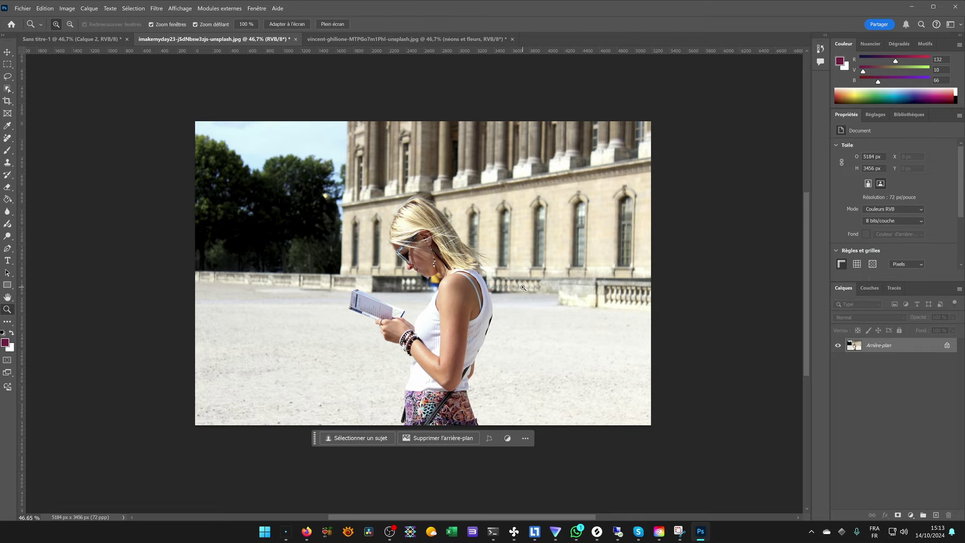
mouse_move(523, 287)
left_mouse_down()
mouse_move(553, 275)
mouse_move(538, 285)
left_mouse_up()
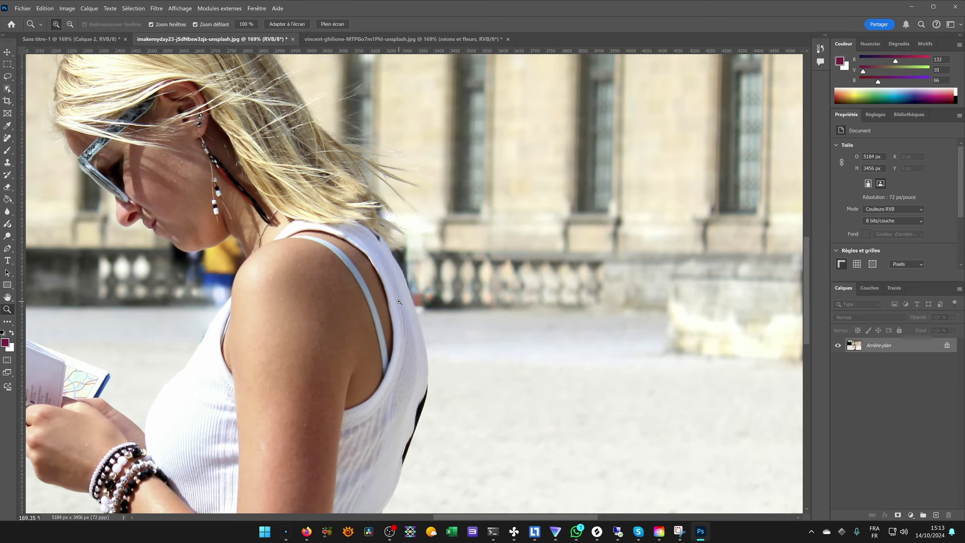
left_click_drag(456, 319, 380, 305)
left_click_drag(349, 269, 436, 272)
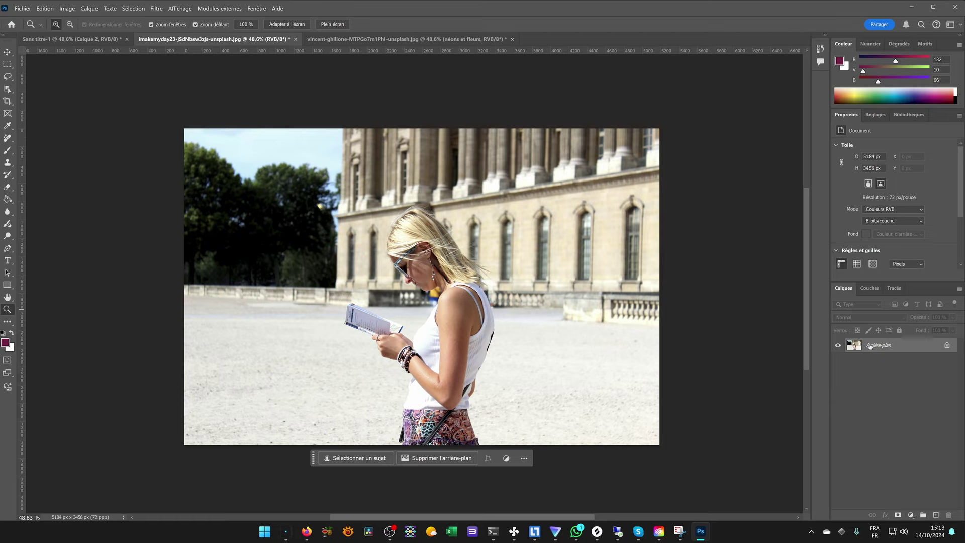
left_click(520, 300)
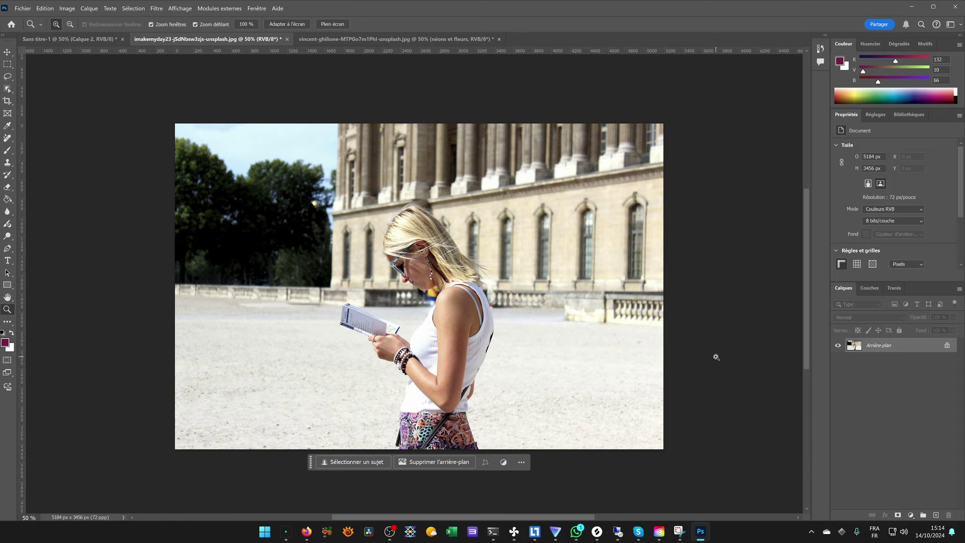
Lasso a rounded area on the empty ground in front of the woman and fill it generatively with the prompt "plante verte"
left_click(7, 63)
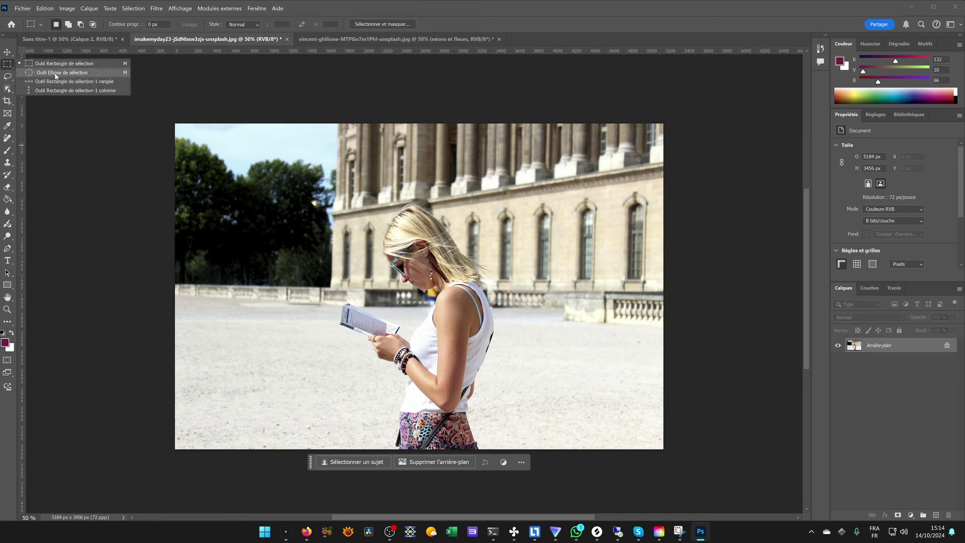
left_click(7, 78)
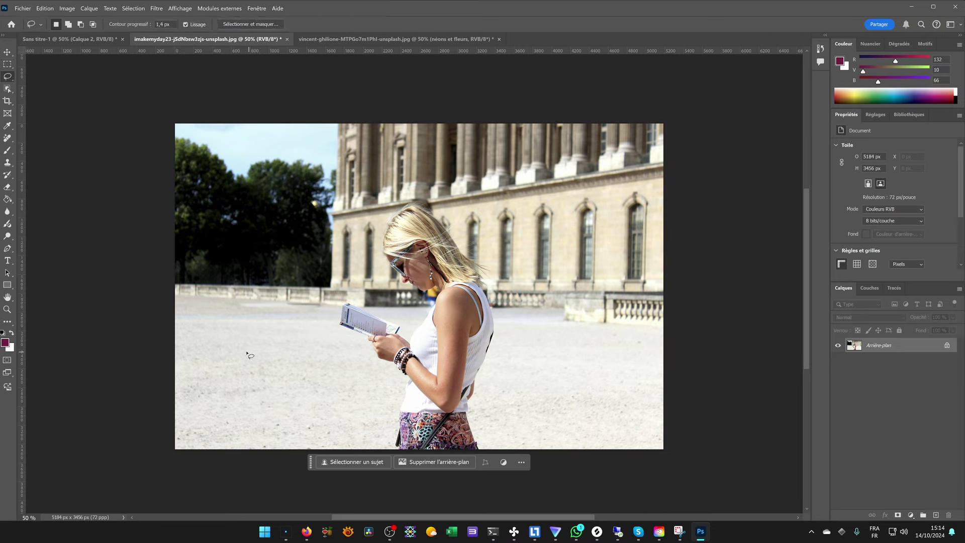
mouse_move(229, 320)
left_mouse_down()
mouse_move(203, 362)
mouse_move(208, 394)
mouse_move(229, 409)
mouse_move(266, 411)
mouse_move(290, 370)
mouse_move(295, 336)
mouse_move(225, 315)
left_mouse_up()
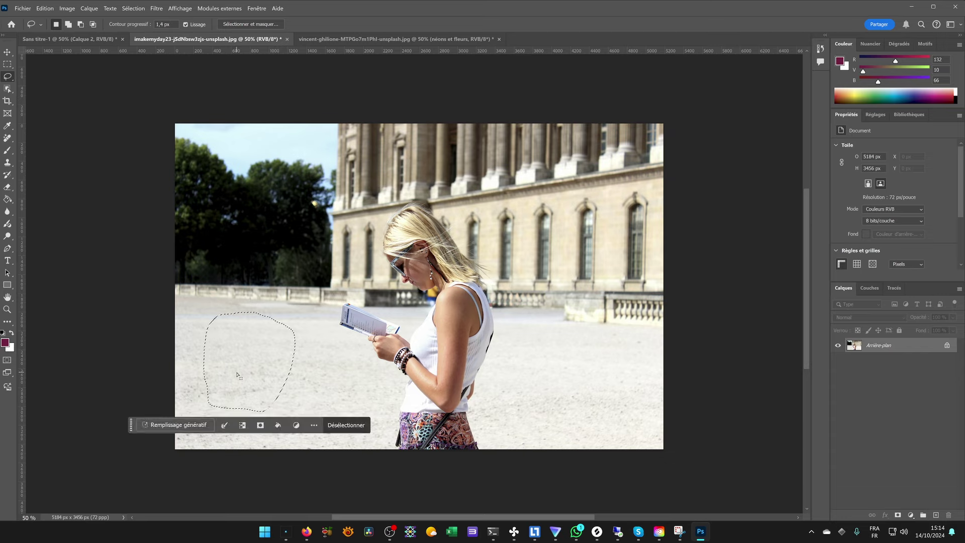
left_click(179, 425)
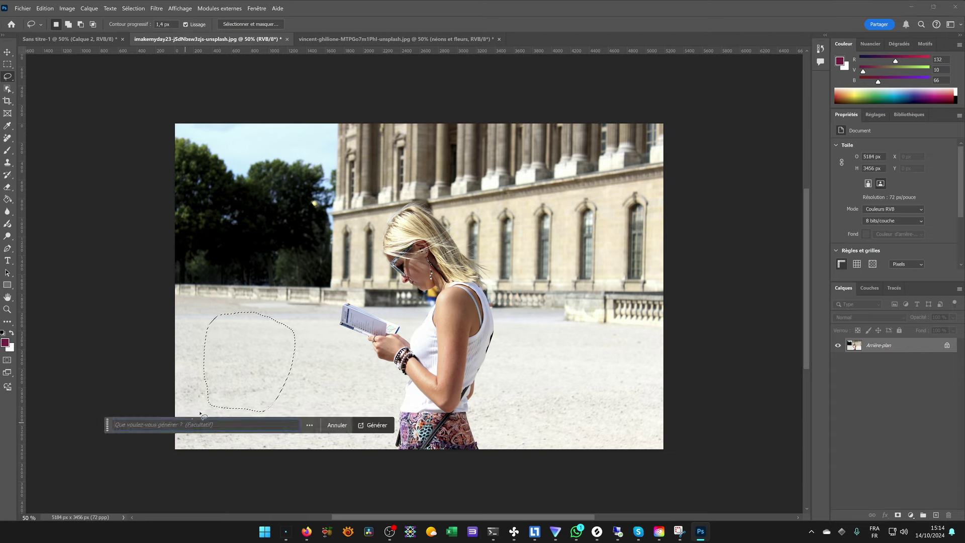
type("plante verte")
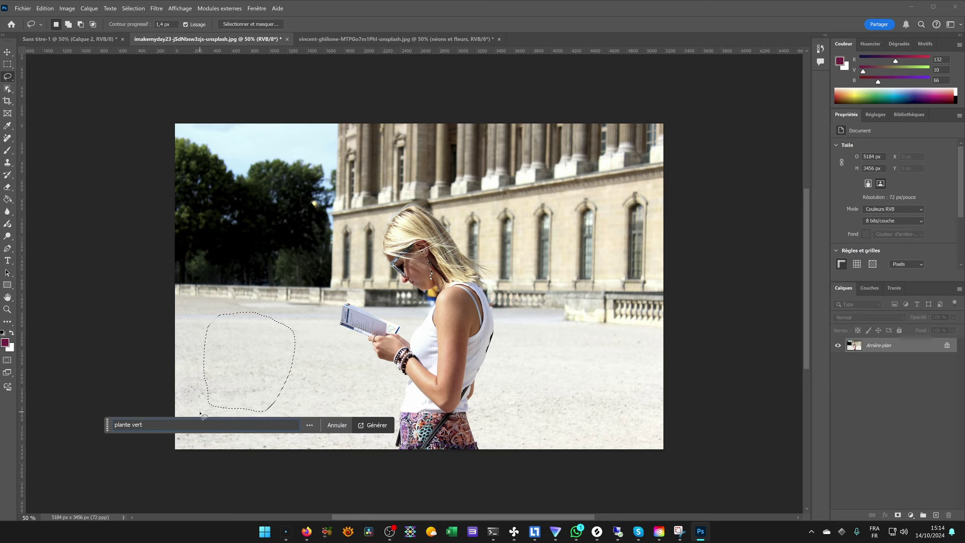
left_click(365, 424)
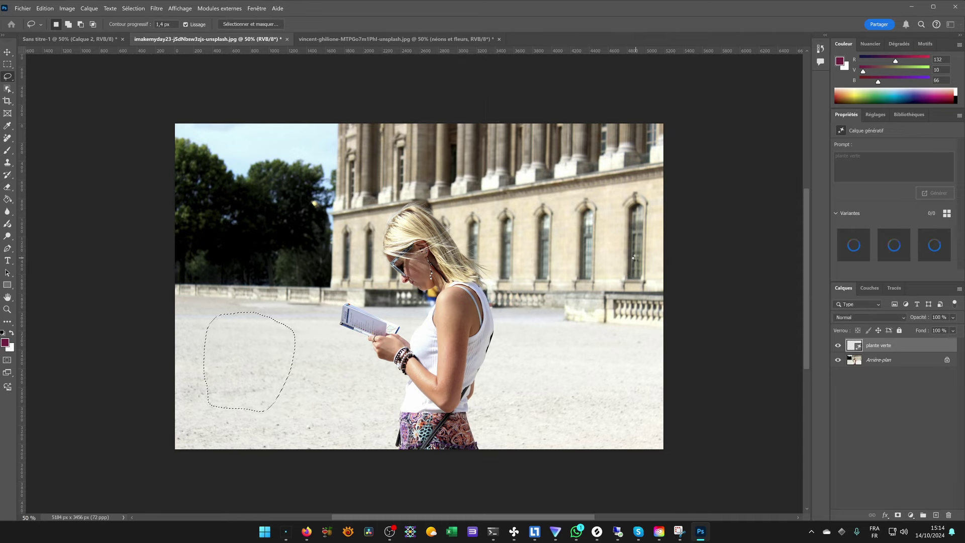
Compare the three generated plant variants, return to the first one and view the plante verte layer's mask on its own
mouse_move(867, 258)
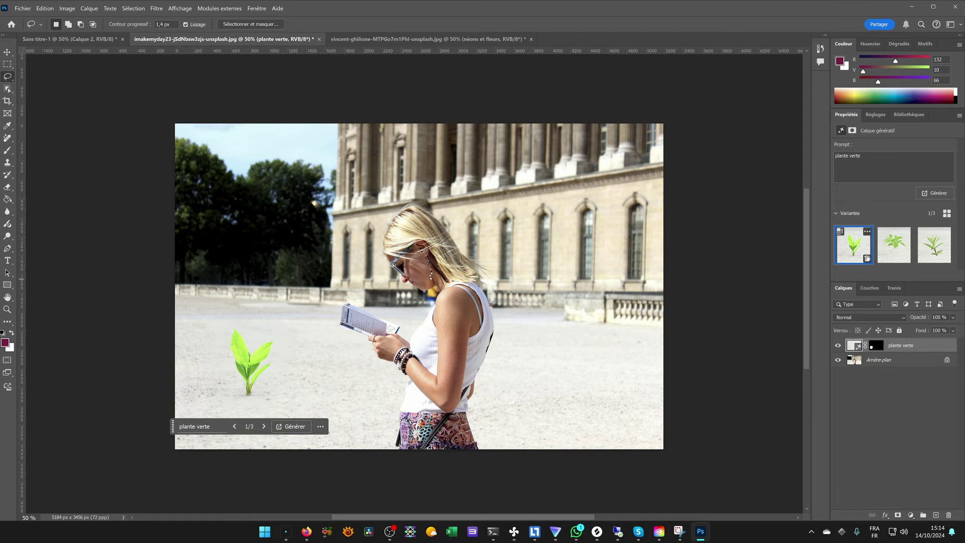
left_click(894, 246)
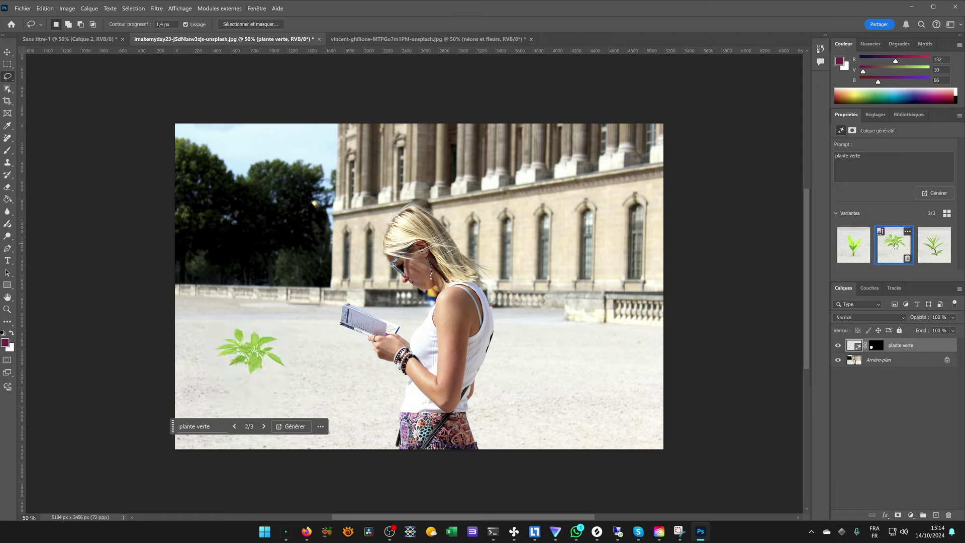
left_click(930, 248)
left_click(853, 246)
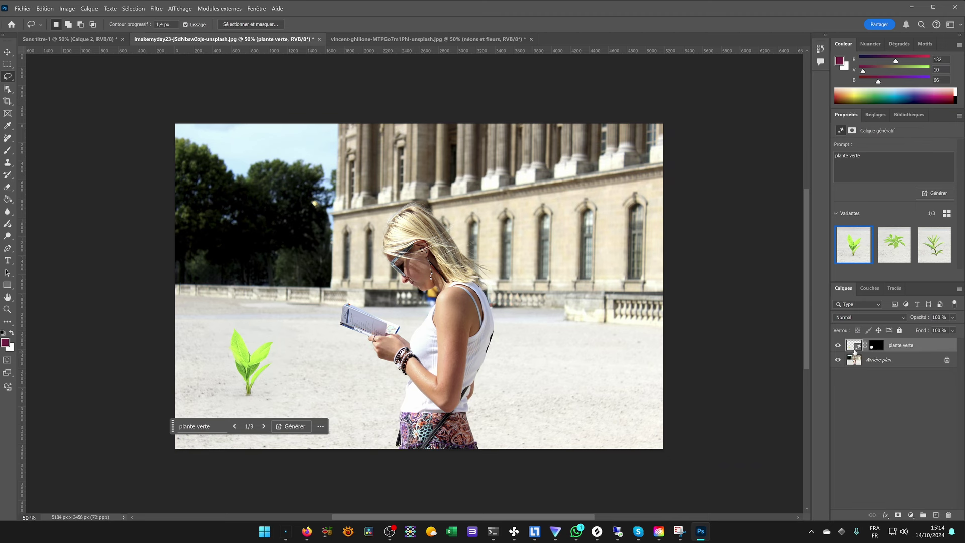
left_click(875, 346, "alt")
left_click(876, 346, "alt")
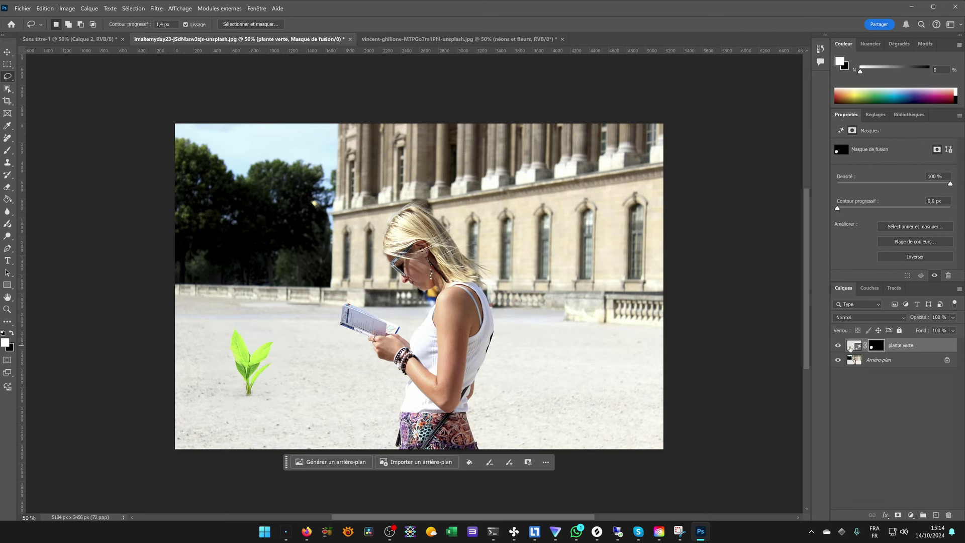
Generate results similar to the first plante verte variant and choose the second of the new variants, the plant with a cast shadow
left_click(851, 348, "ctrl")
key("ctrl+d")
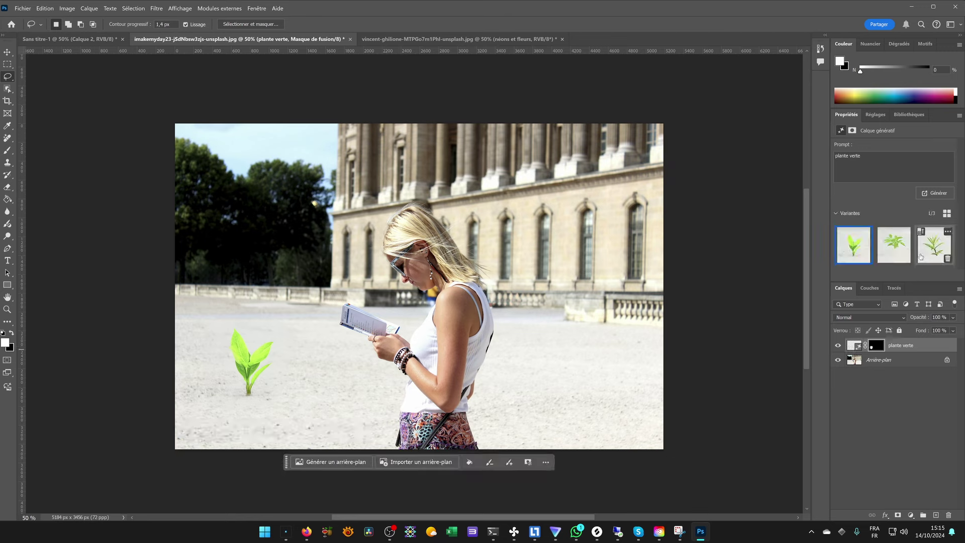
mouse_move(932, 265)
left_click(866, 231)
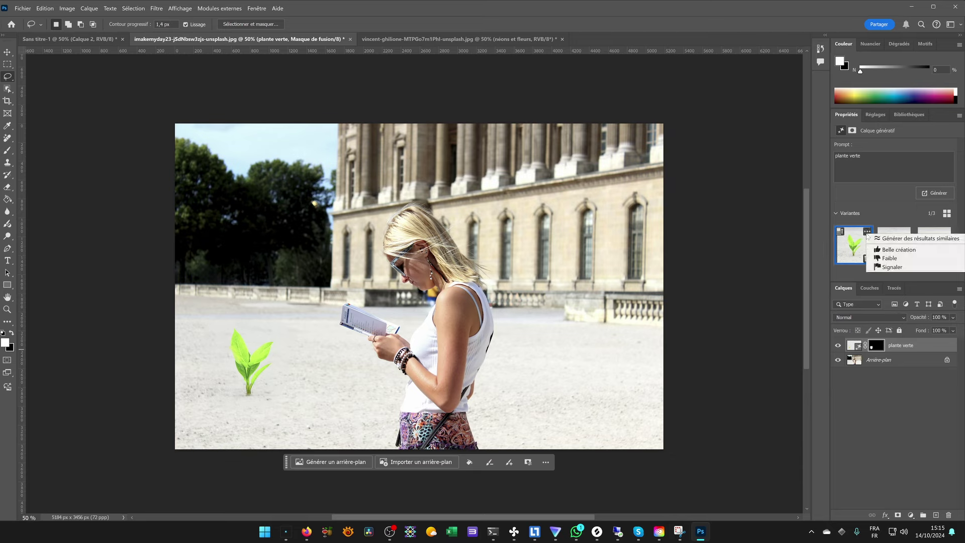
left_click(875, 241)
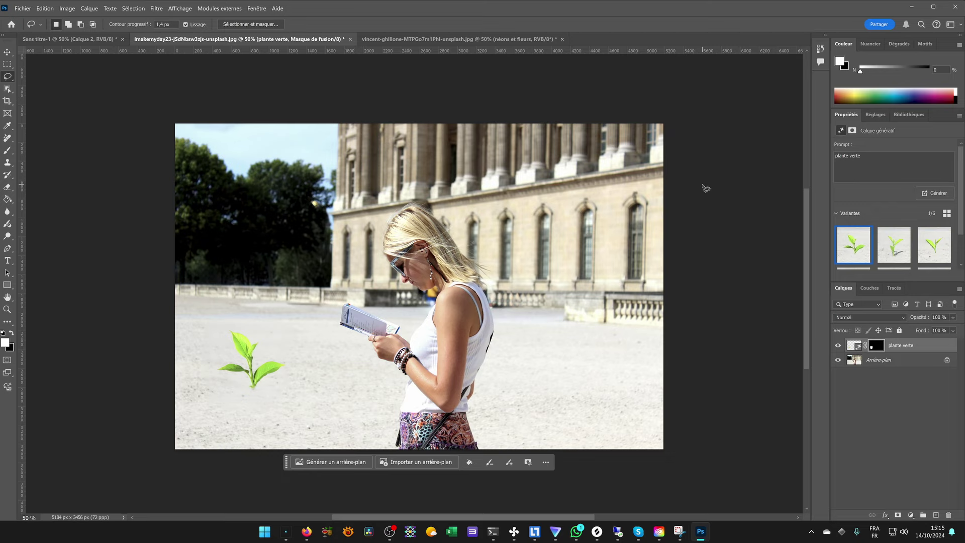
left_click(893, 245)
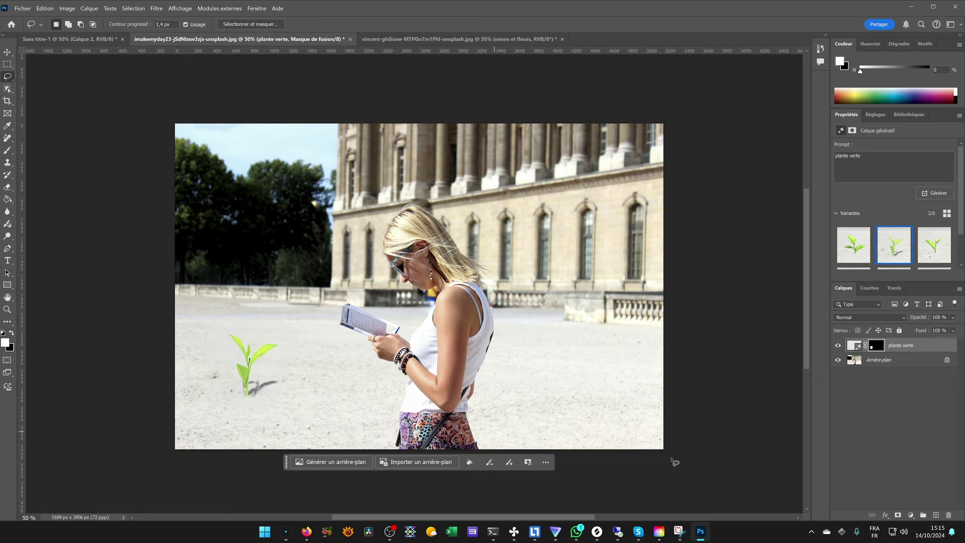
Add a Teinte/Saturation adjustment layer, sample the plant's yellows, set Teinte +7, Saturation -13 and Luminosité +6, and compare before and after
left_click(910, 515)
left_click(879, 425)
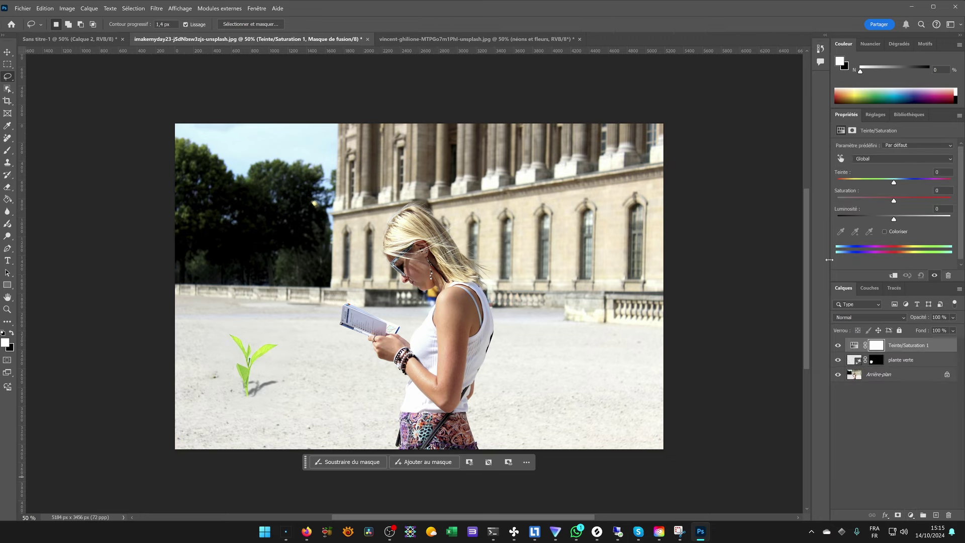
left_click(840, 158)
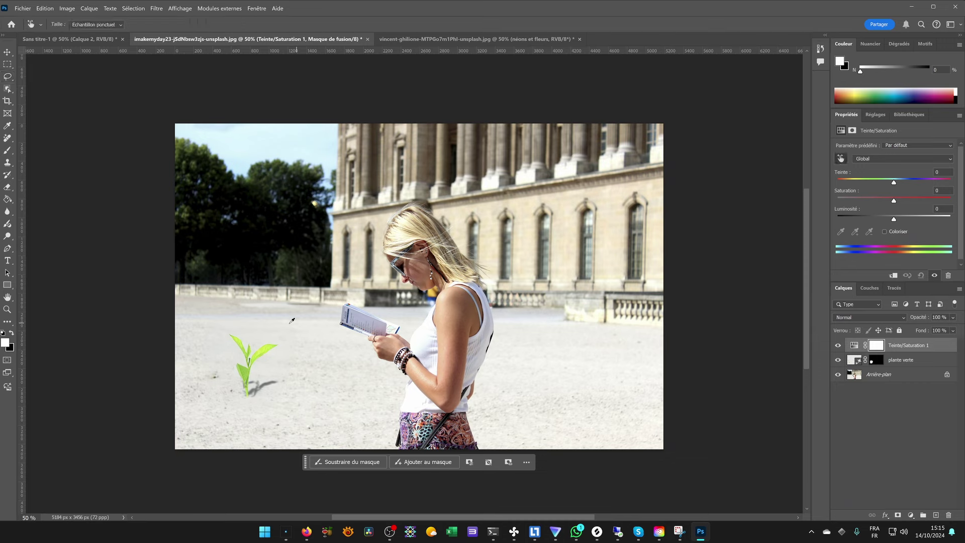
left_click(270, 343)
left_click_drag(894, 184, 898, 219)
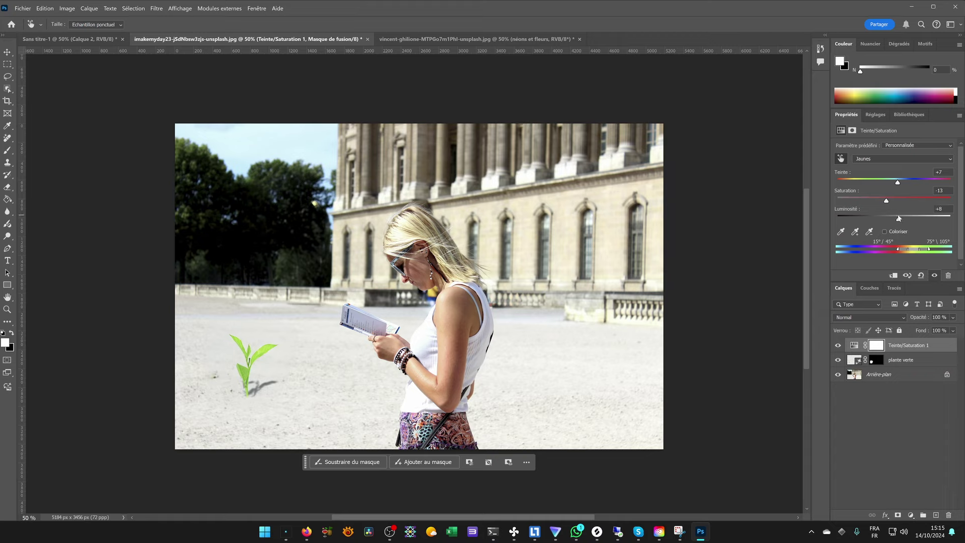
left_click(838, 346)
left_click(837, 345)
Browse the installed fonts for the Type tool and set the font to Pacifico
key("t")
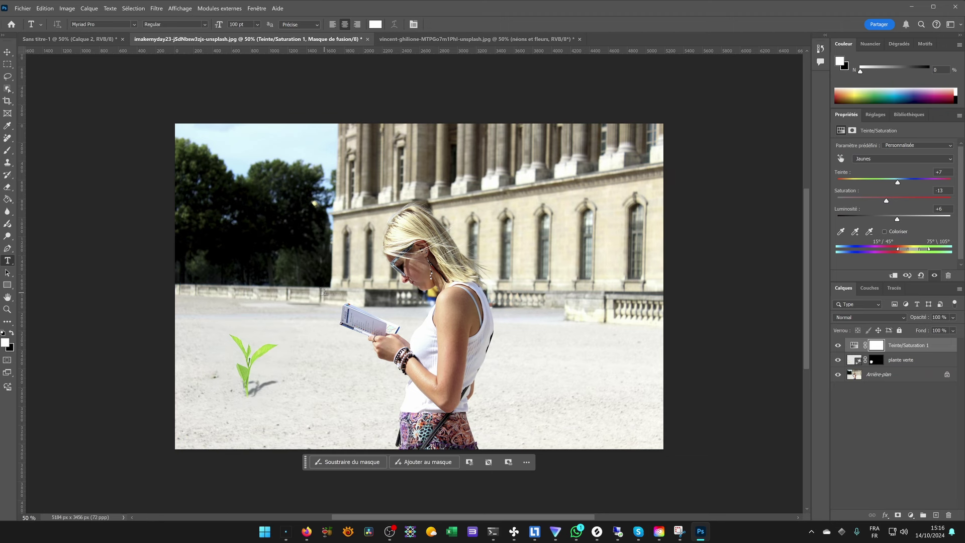
left_click(135, 24)
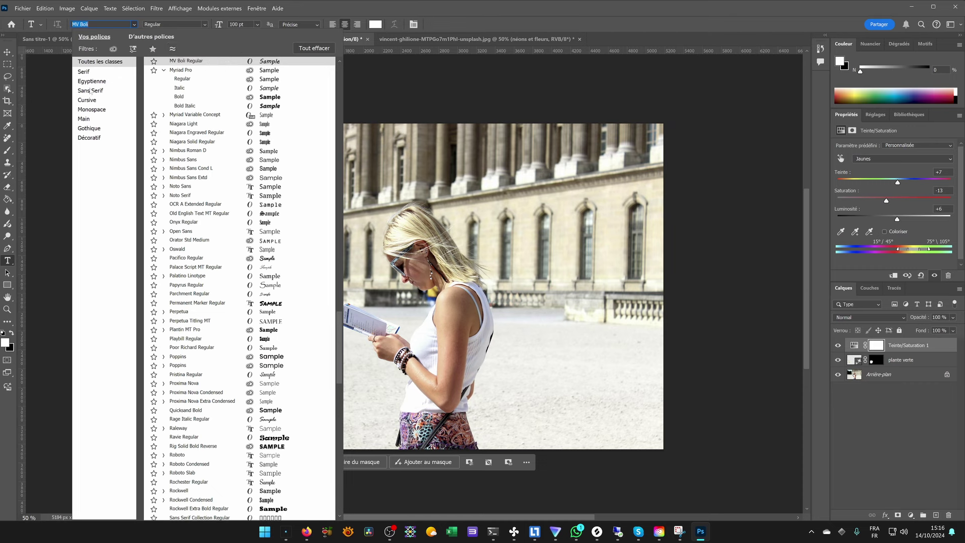
scroll(201, 211, "down", 3)
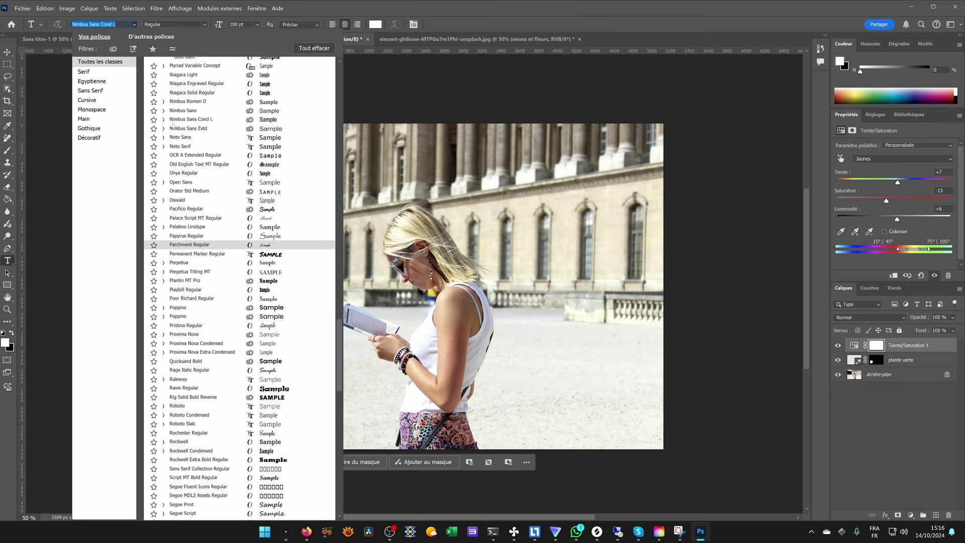
scroll(176, 151, "up", 2)
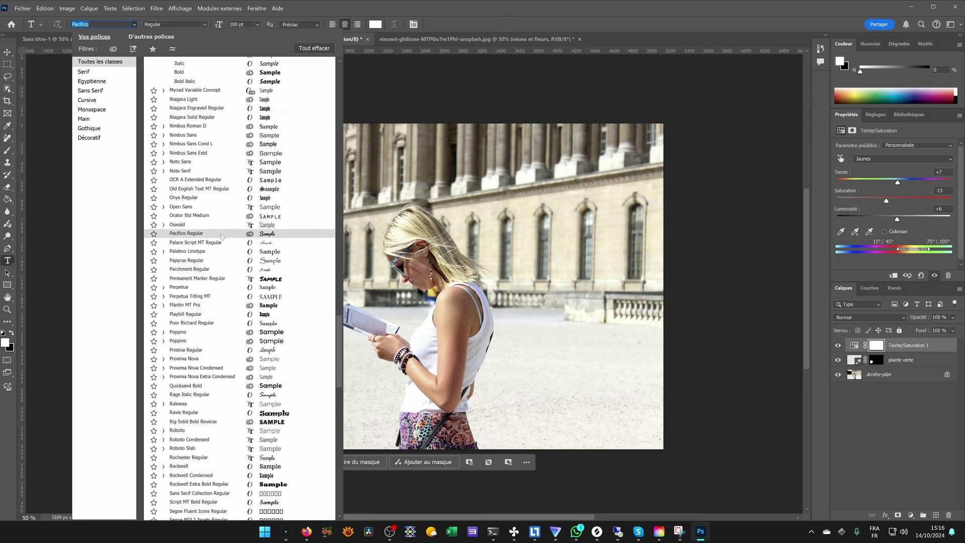
key("Return")
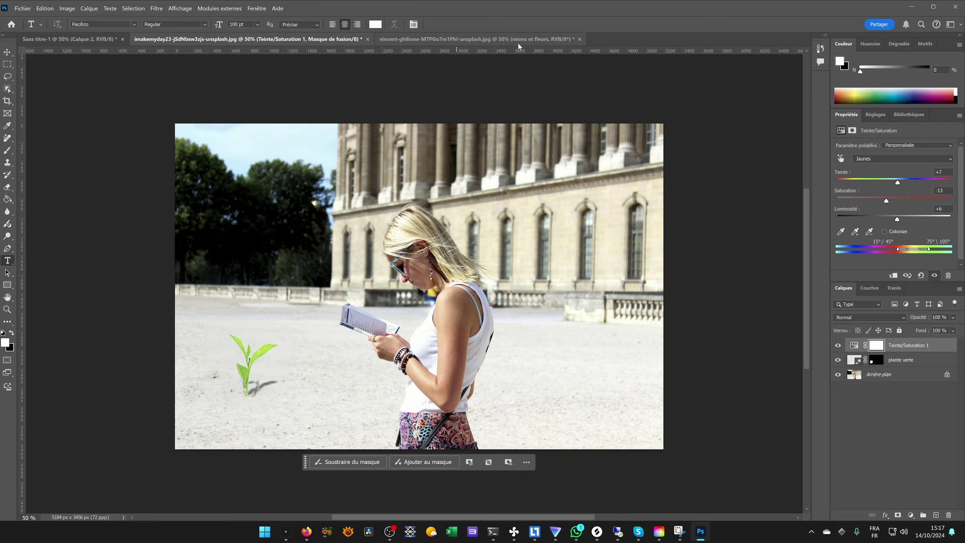
Switch to the Move tool and toggle its option for showing layer bounds on hover
left_click(9, 54)
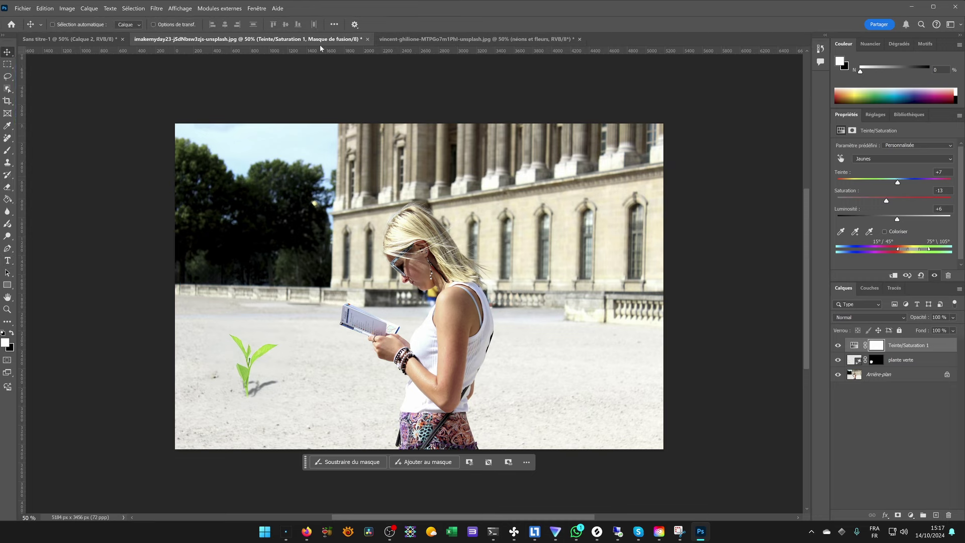
left_click(354, 25)
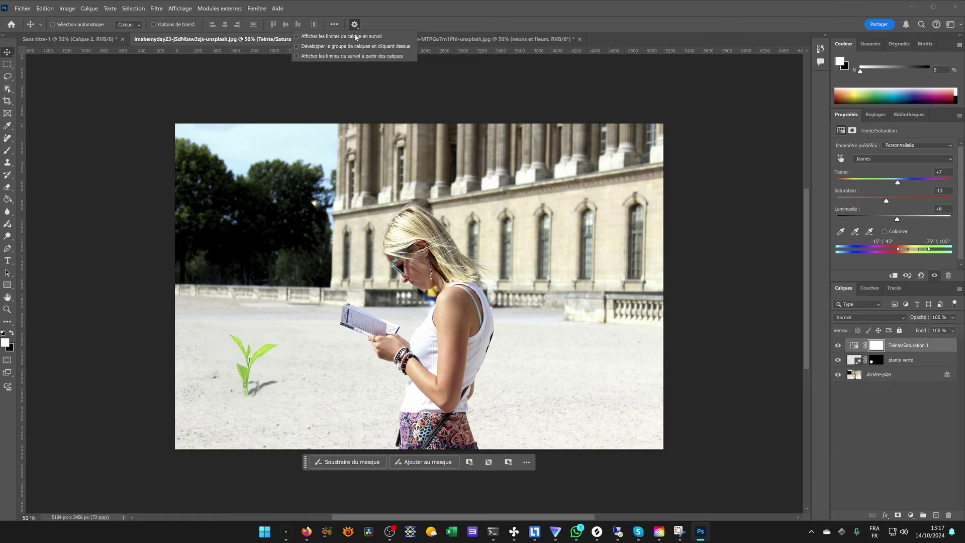
left_click(355, 36)
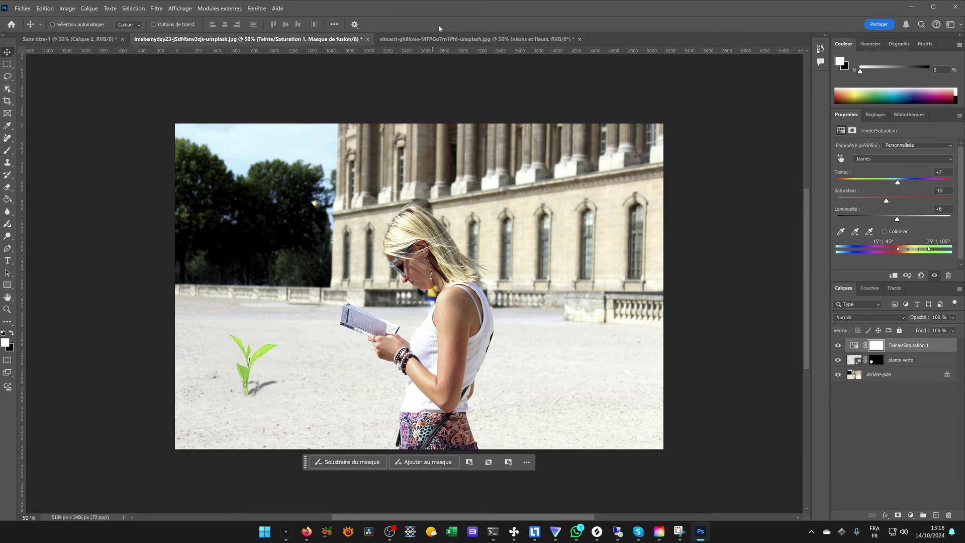
Switch to Creative Cloud Desktop, dismiss the Photoshop (Beta) update notice, review the available updates and return to Photoshop
left_click(658, 532)
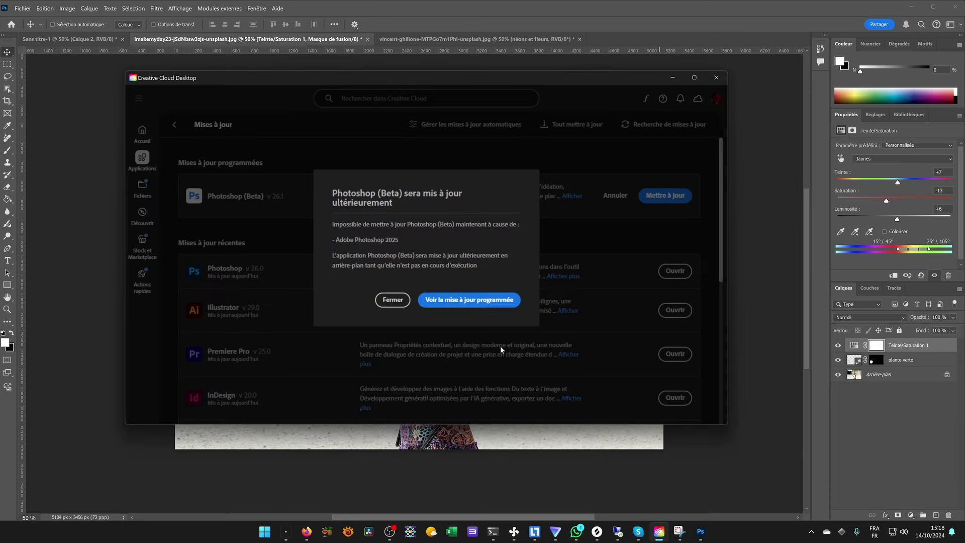
left_click(392, 299)
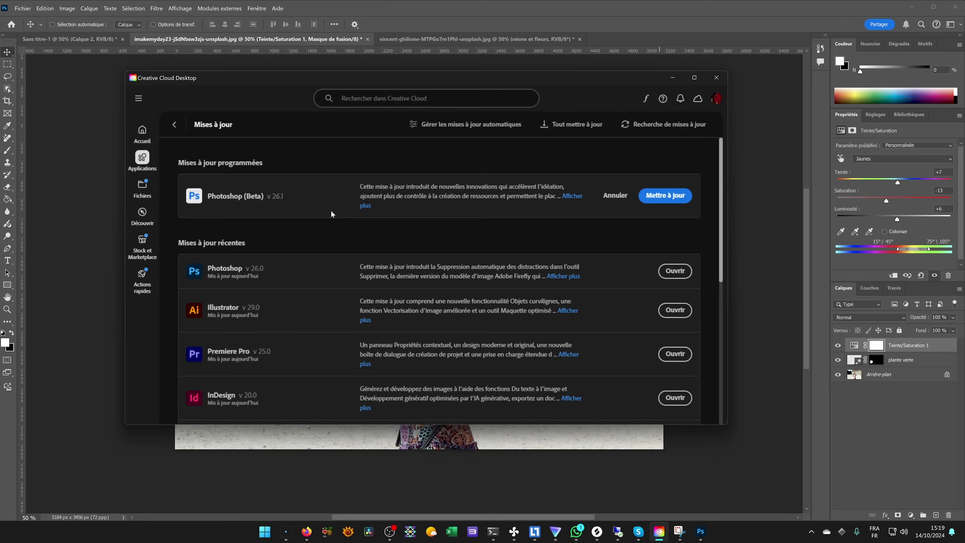
left_click(463, 7)
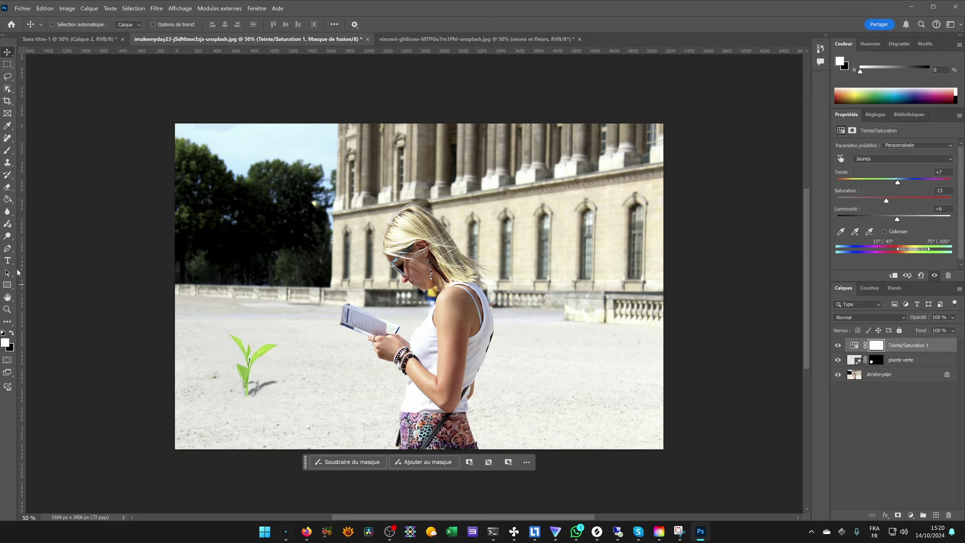
Activate the Brush tool and examine the image generation dialog's sample prompts and reference image gallery, closing it without generating
key("b")
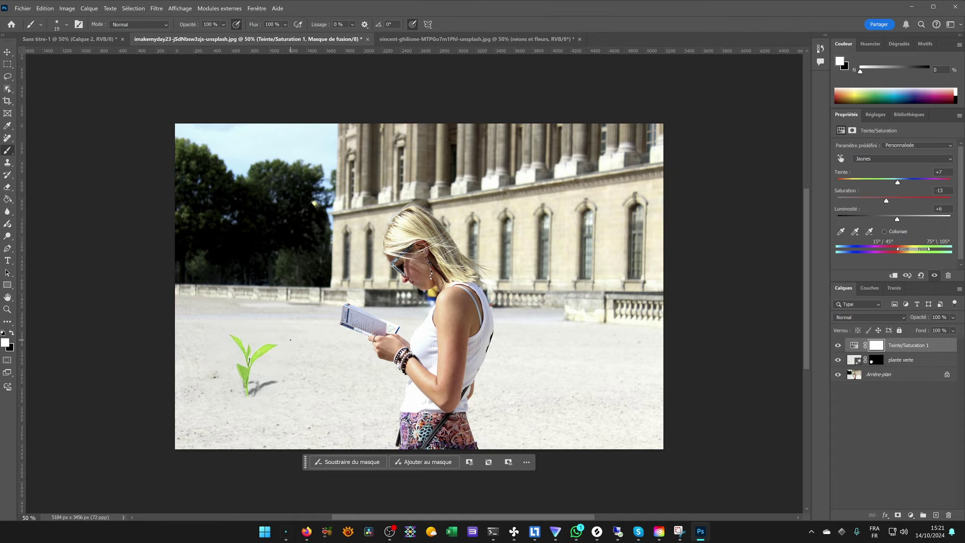
left_click(8, 386)
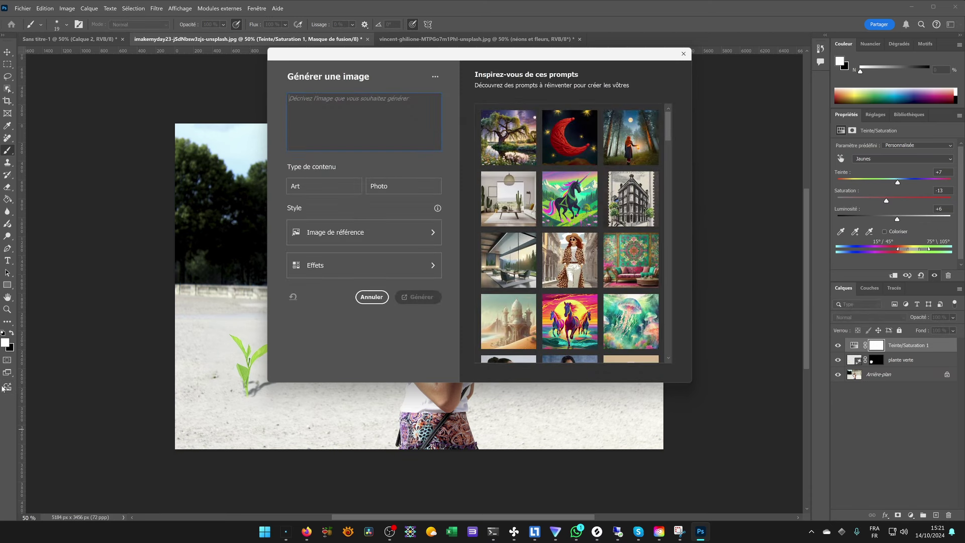
scroll(569, 236, "down", 3)
scroll(569, 236, "up", 1)
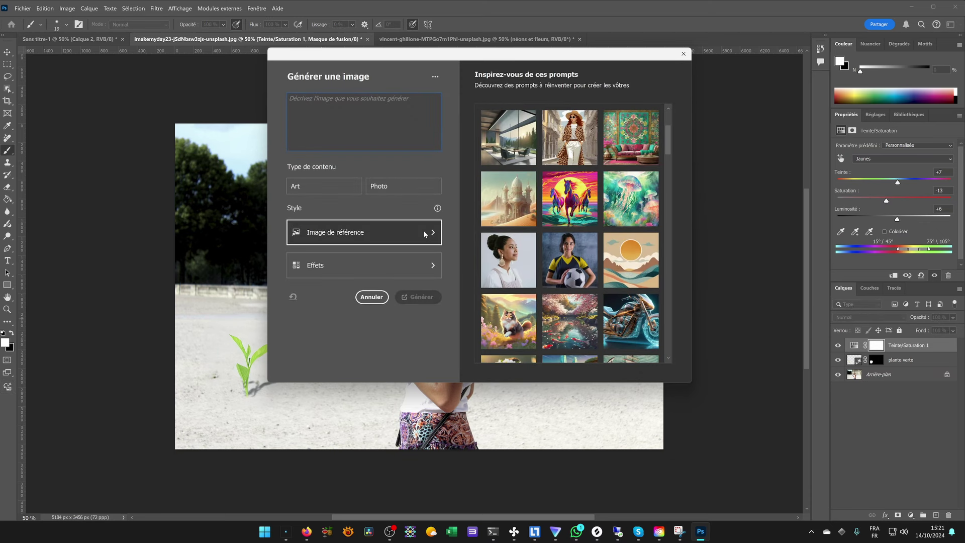
left_click(424, 234)
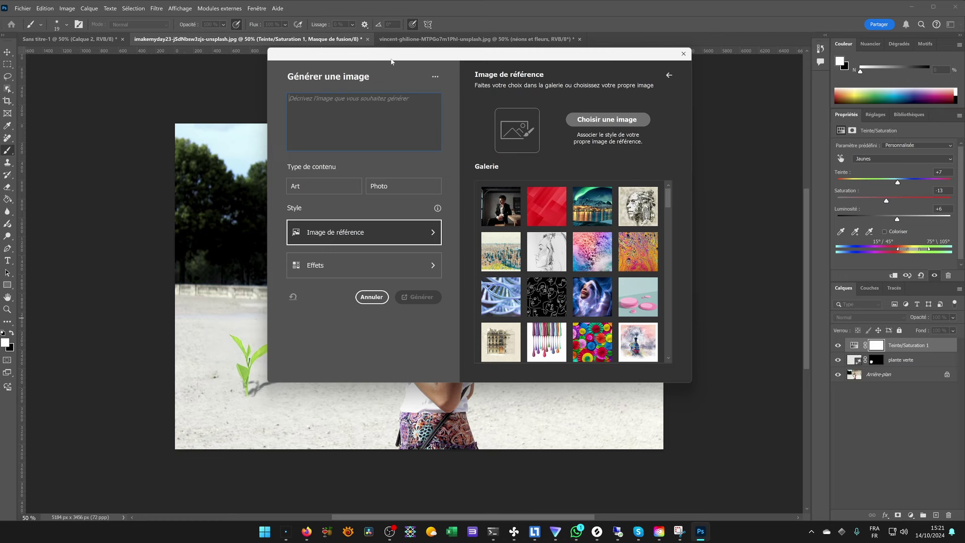
left_click_drag(391, 61, 353, 103)
left_click(646, 96)
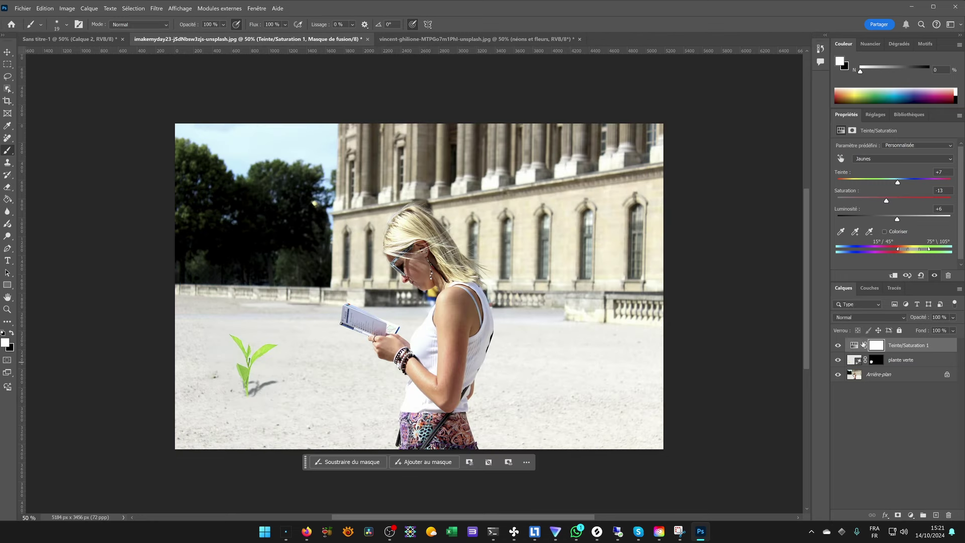